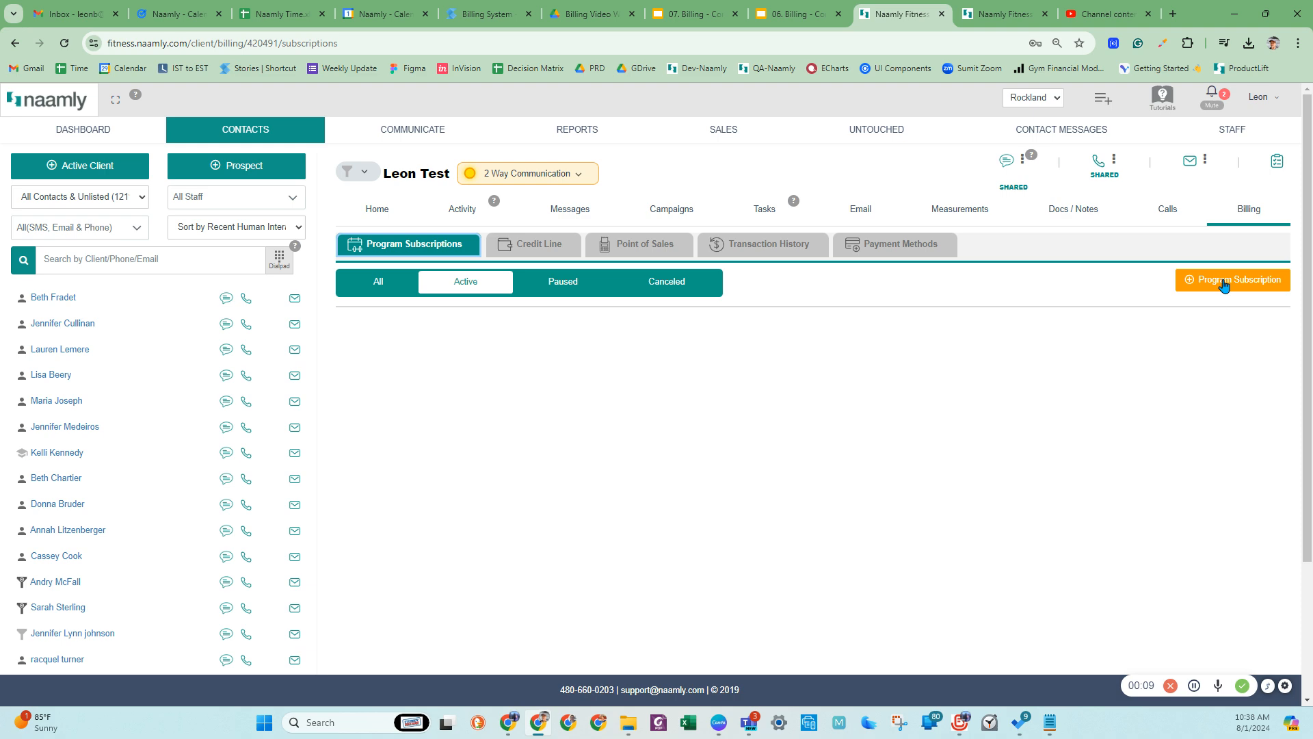
Step: Start a new program subscription for the client and choose the Results Package program
left_click(1224, 280)
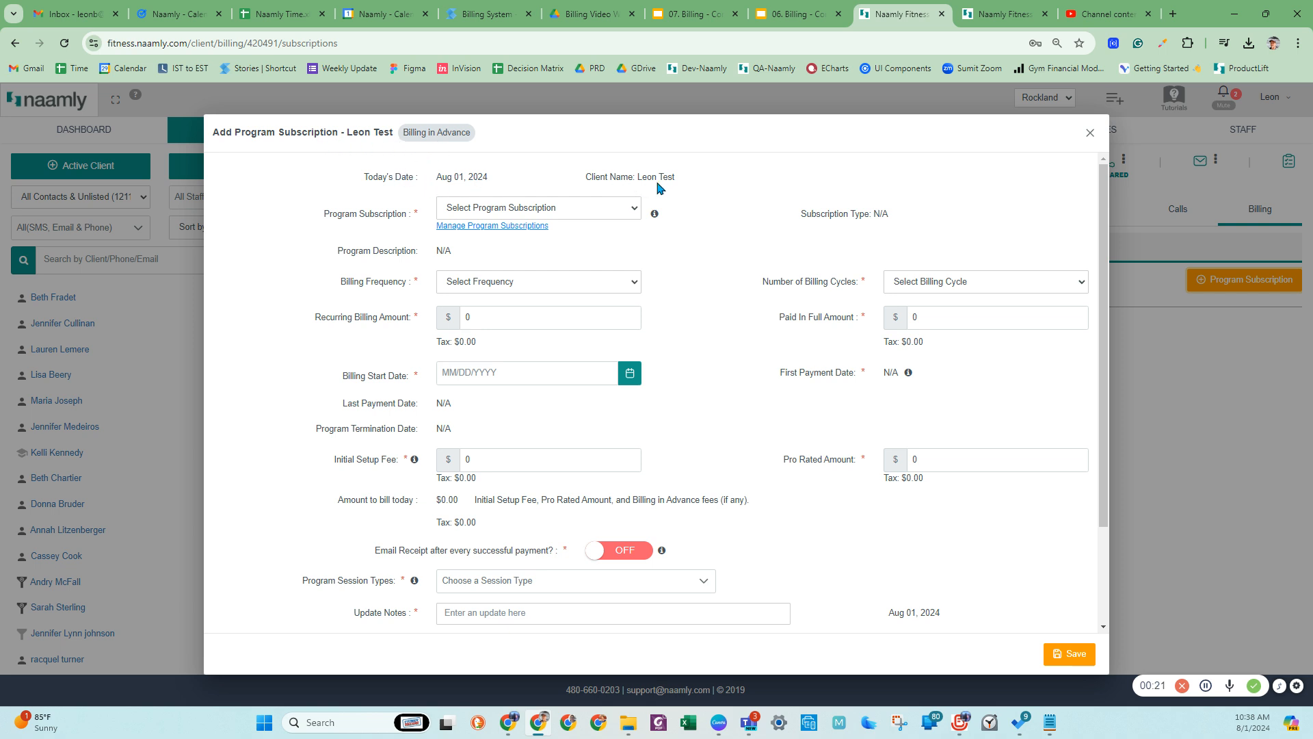
left_click(493, 215)
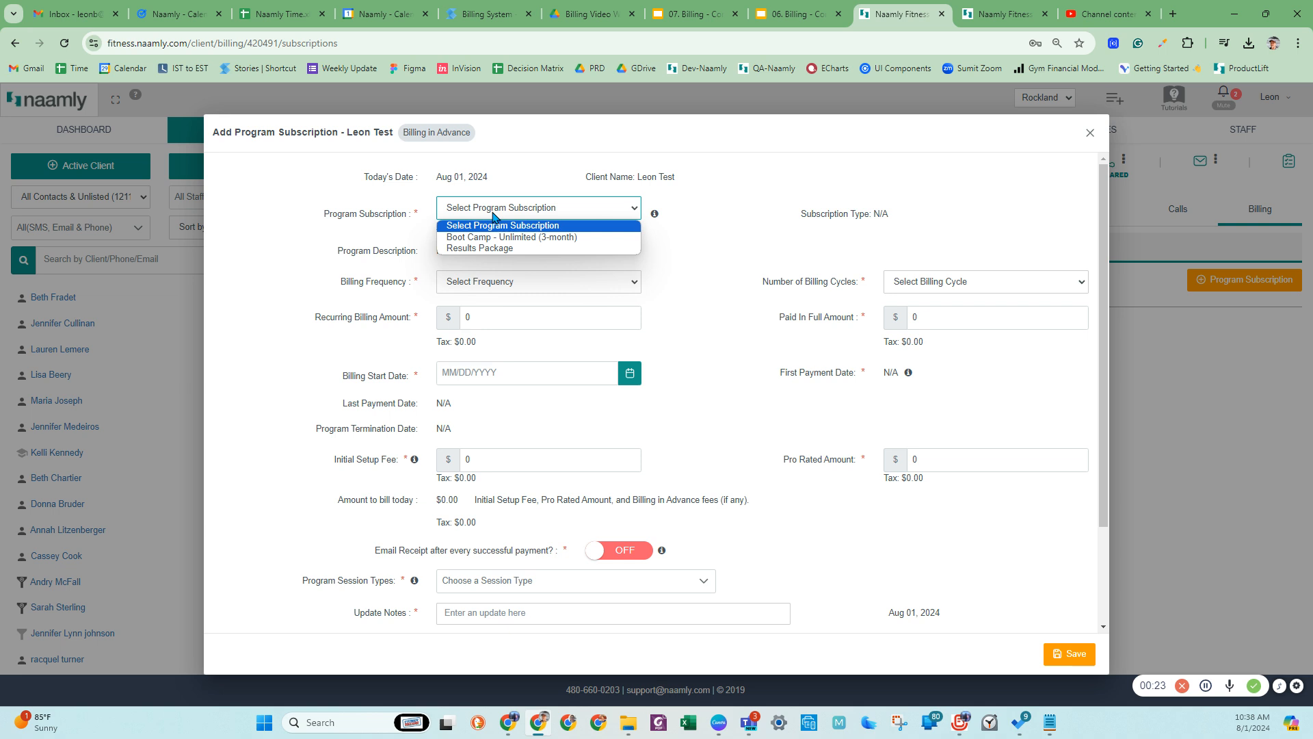
left_click(508, 250)
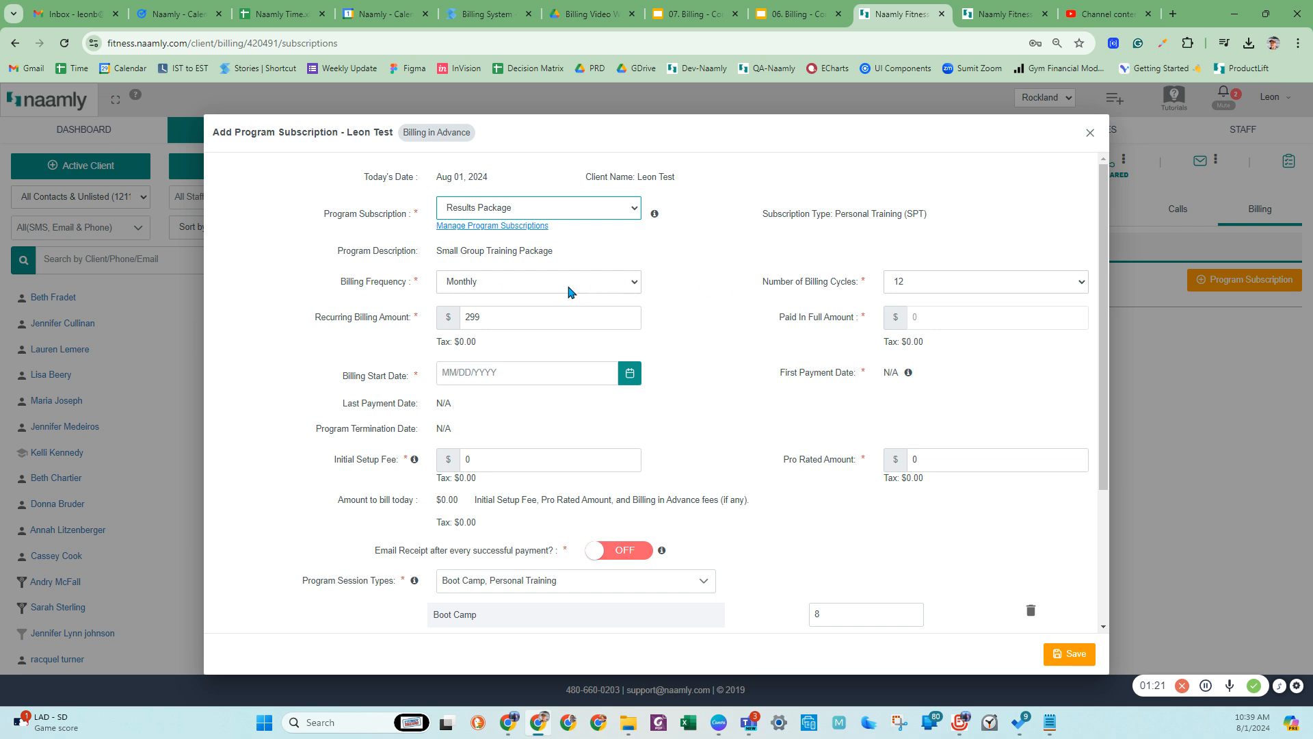
Step: Set the subscription's billing frequency to 2-Weeks and the number of billing cycles to 24
left_click(543, 290)
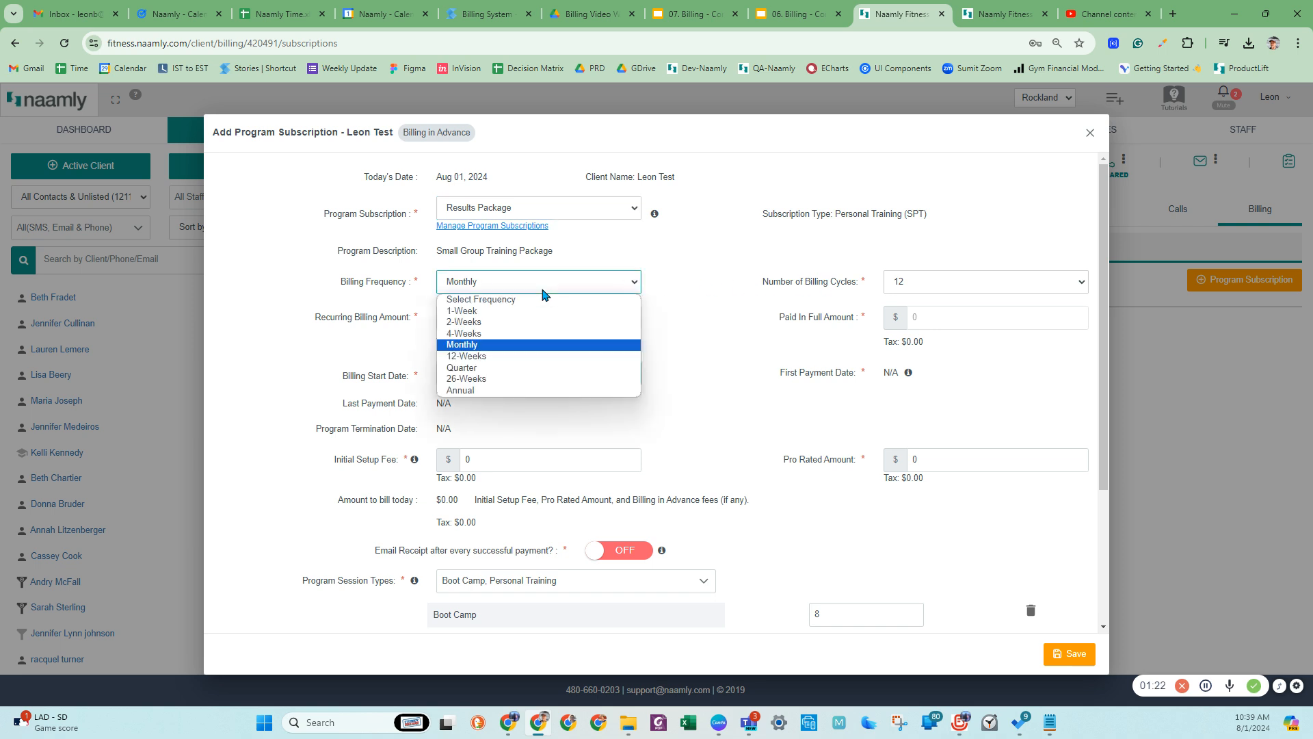
left_click(487, 321)
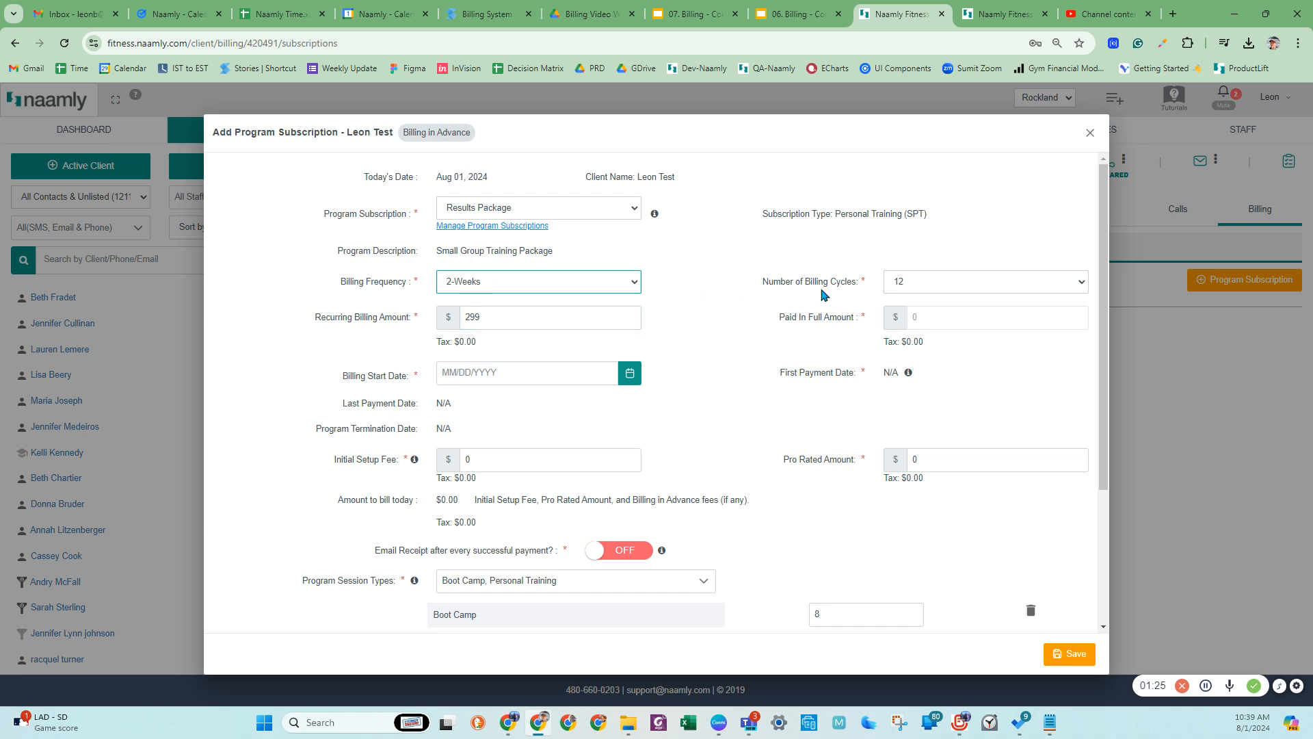
left_click(932, 287)
scroll(927, 424, "down", 1)
scroll(929, 442, "down", 1)
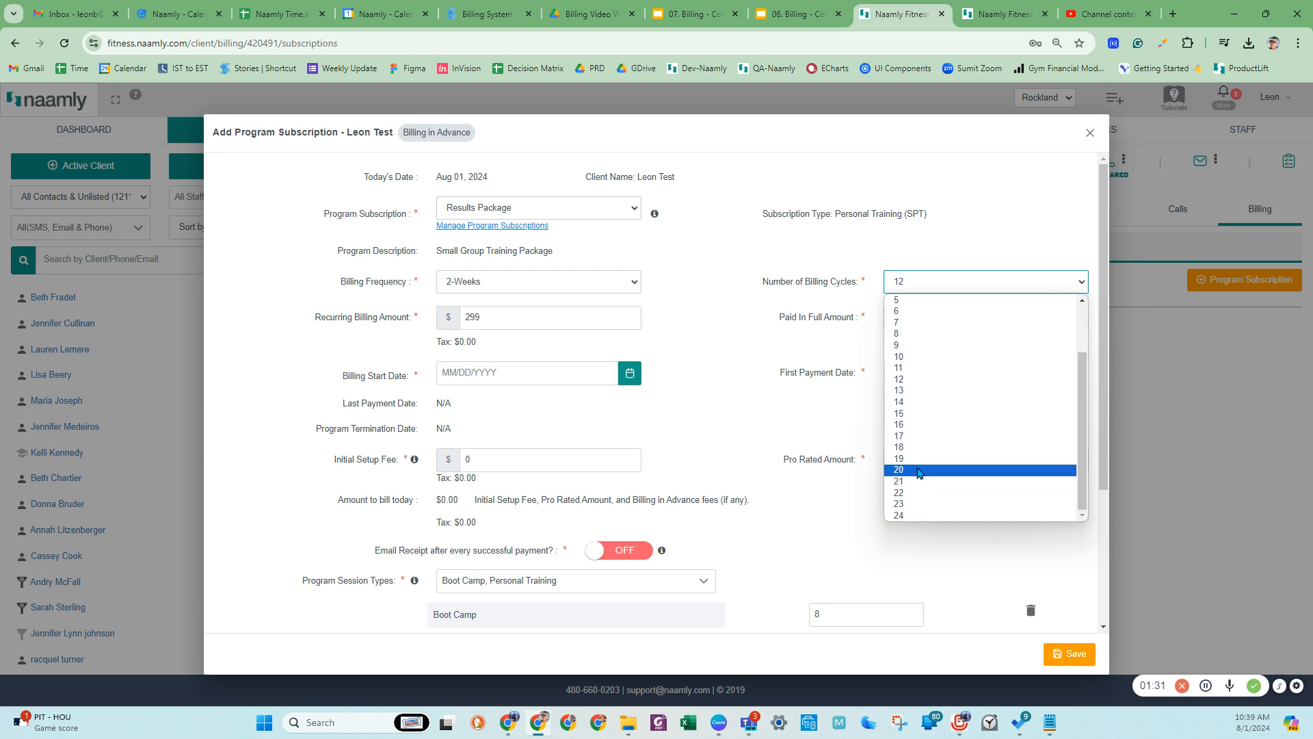
left_click(903, 516)
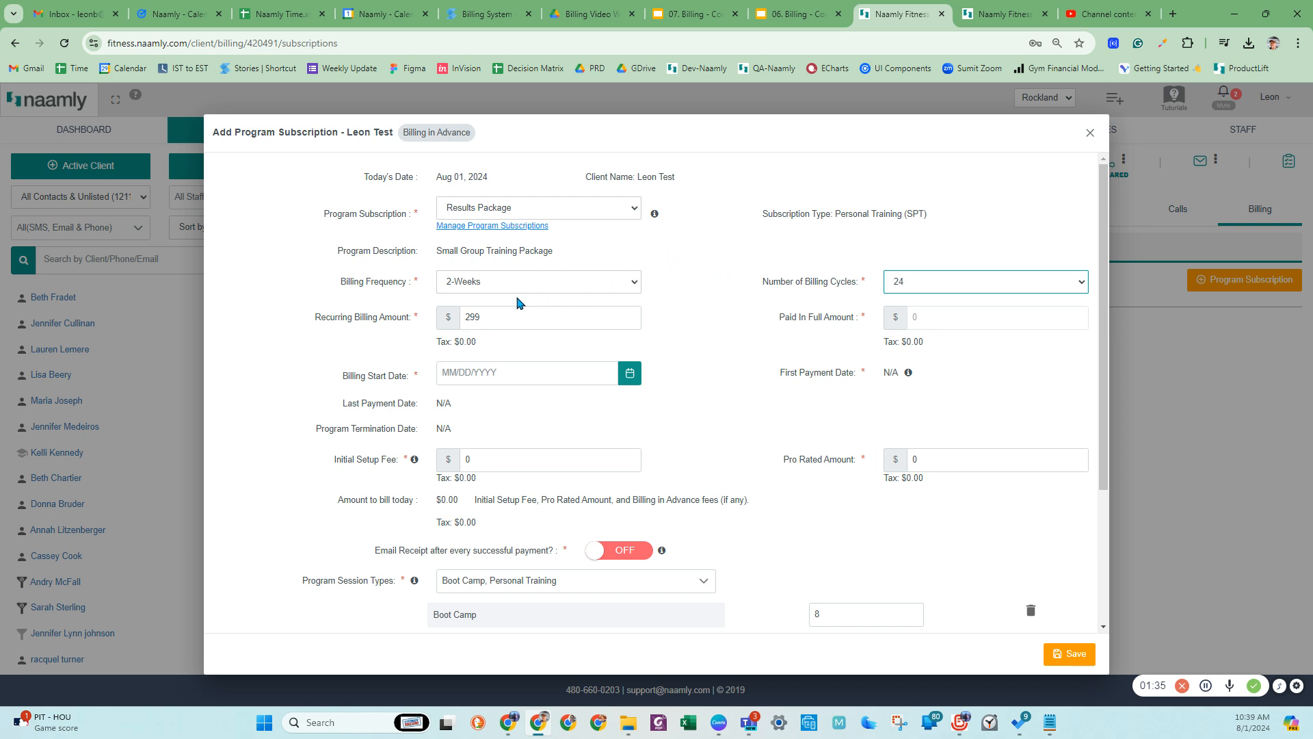
Step: Set the recurring billing amount to $175
left_click_drag(486, 319, 451, 317)
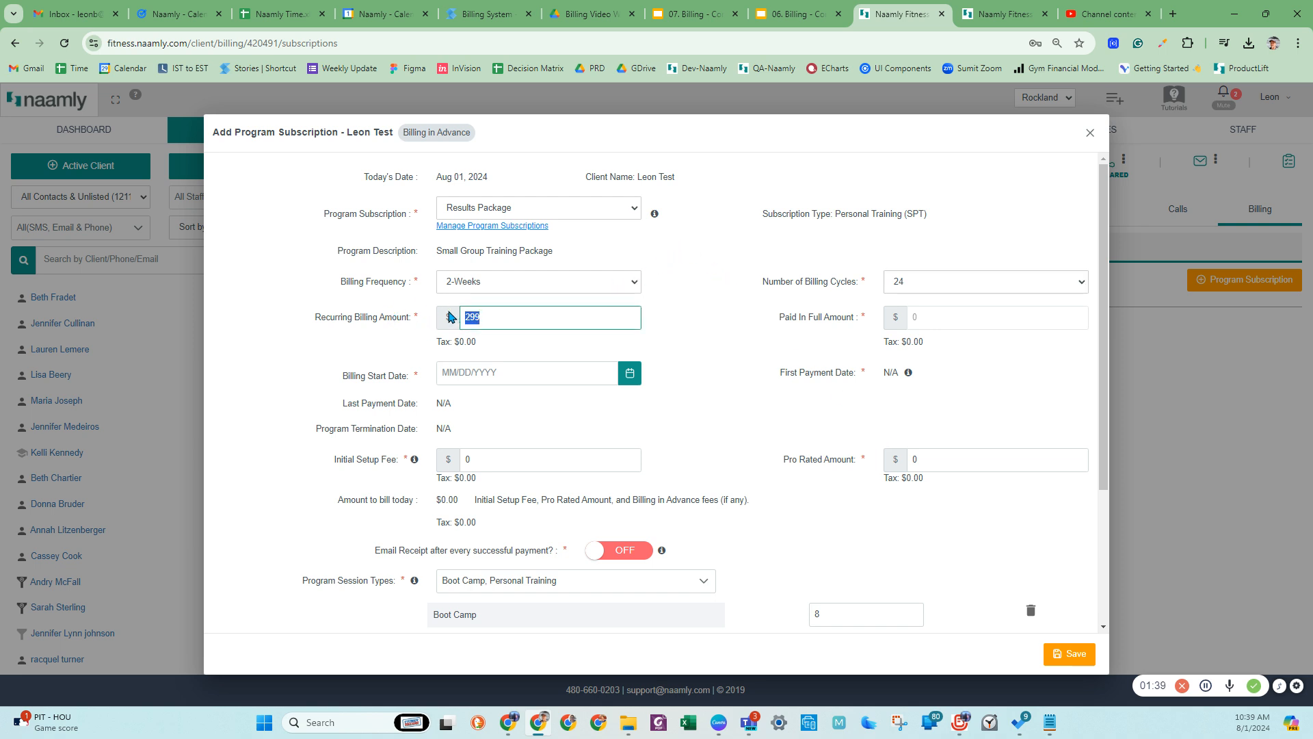
type("175")
left_click(726, 321)
Step: Clear the recurring billing amount to 0 and enter a paid in full amount of $2500 instead
left_click(564, 314)
left_click_drag(504, 316, 451, 312)
type("0")
left_click(974, 317)
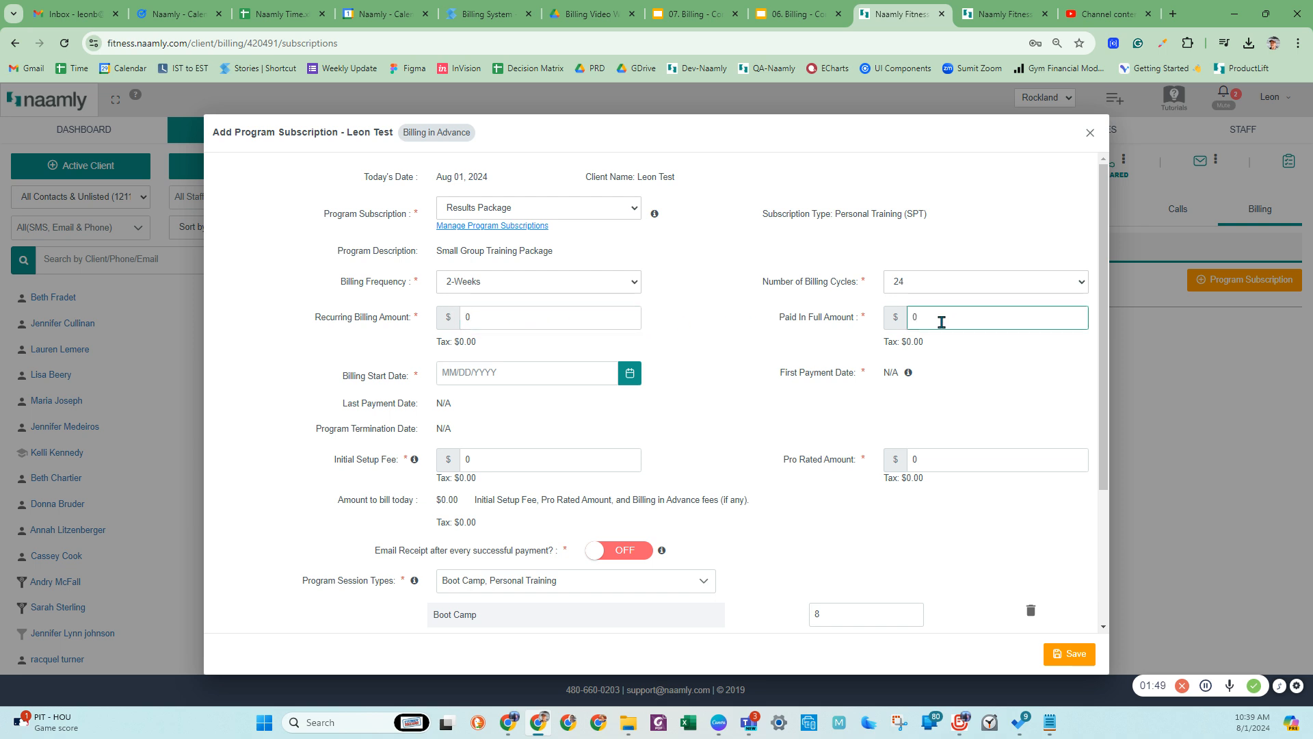
left_click_drag(942, 322, 887, 327)
Step: Set the billing start date to 08/01/2024 and check the program termination date
left_click(472, 375)
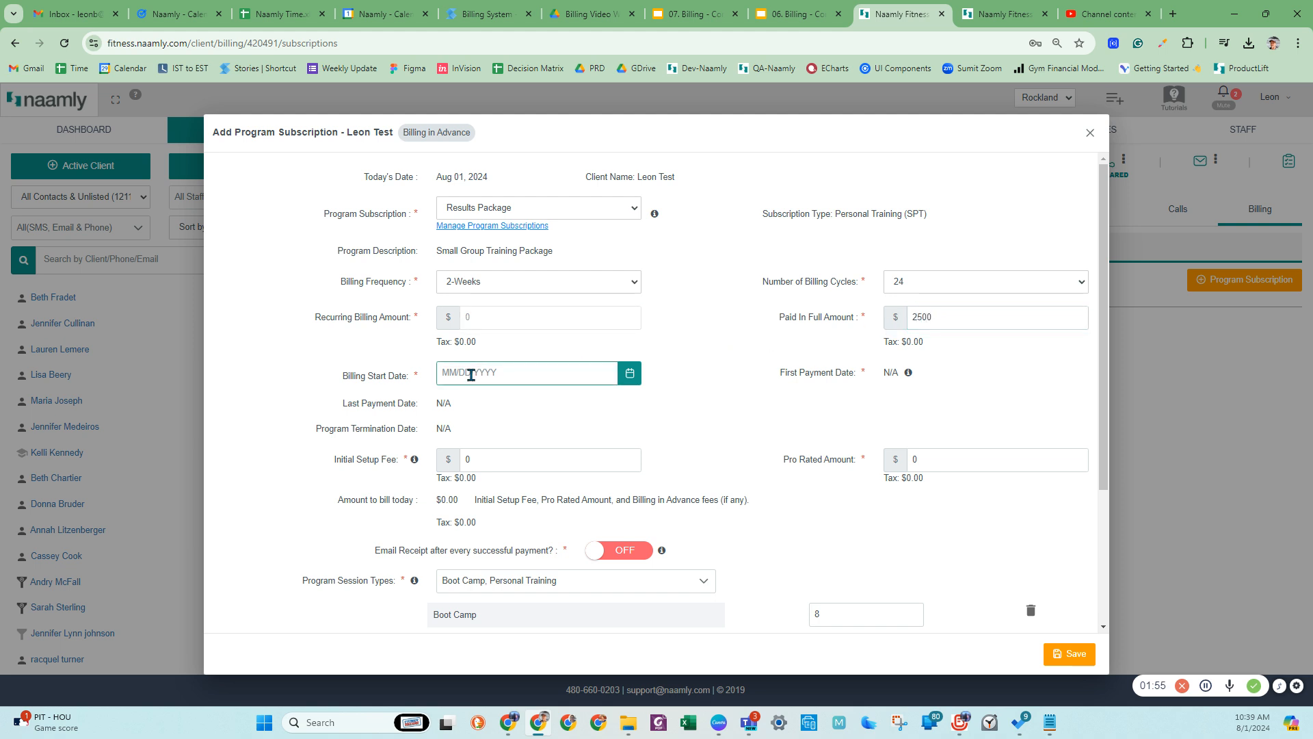
left_click(471, 375)
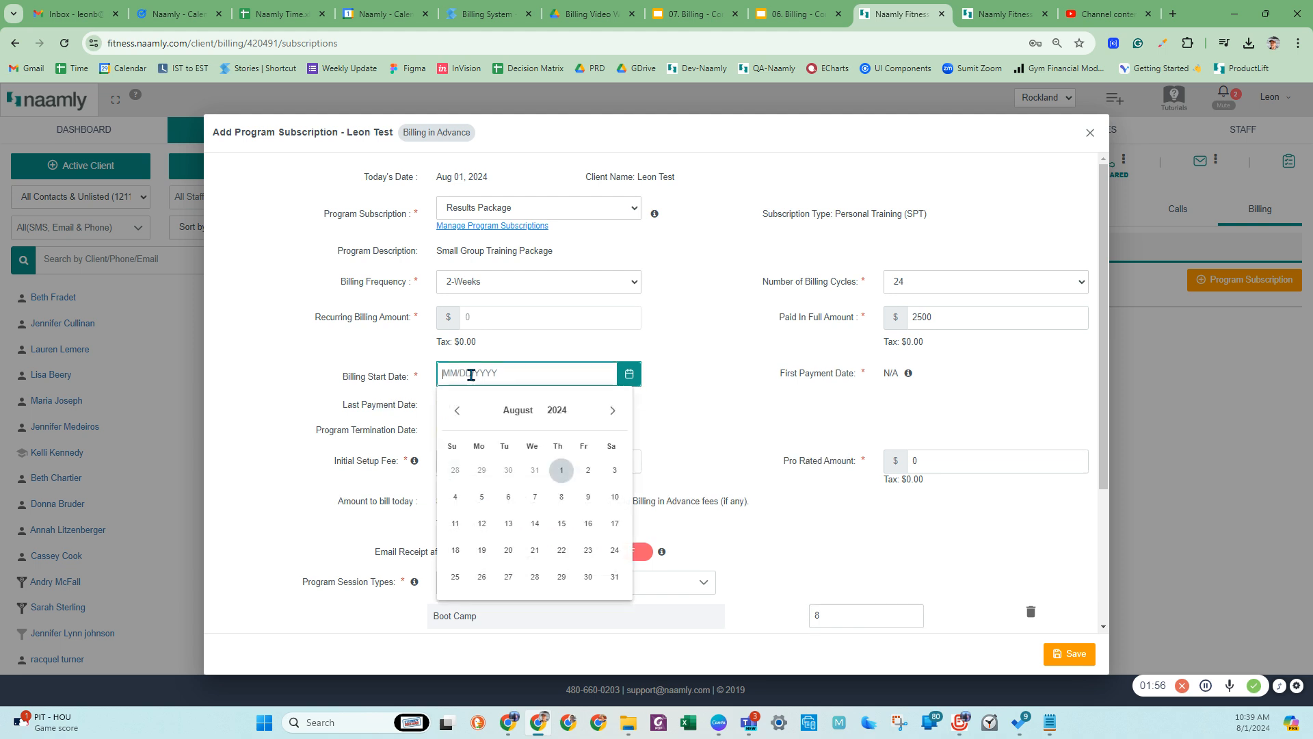
left_click(561, 469)
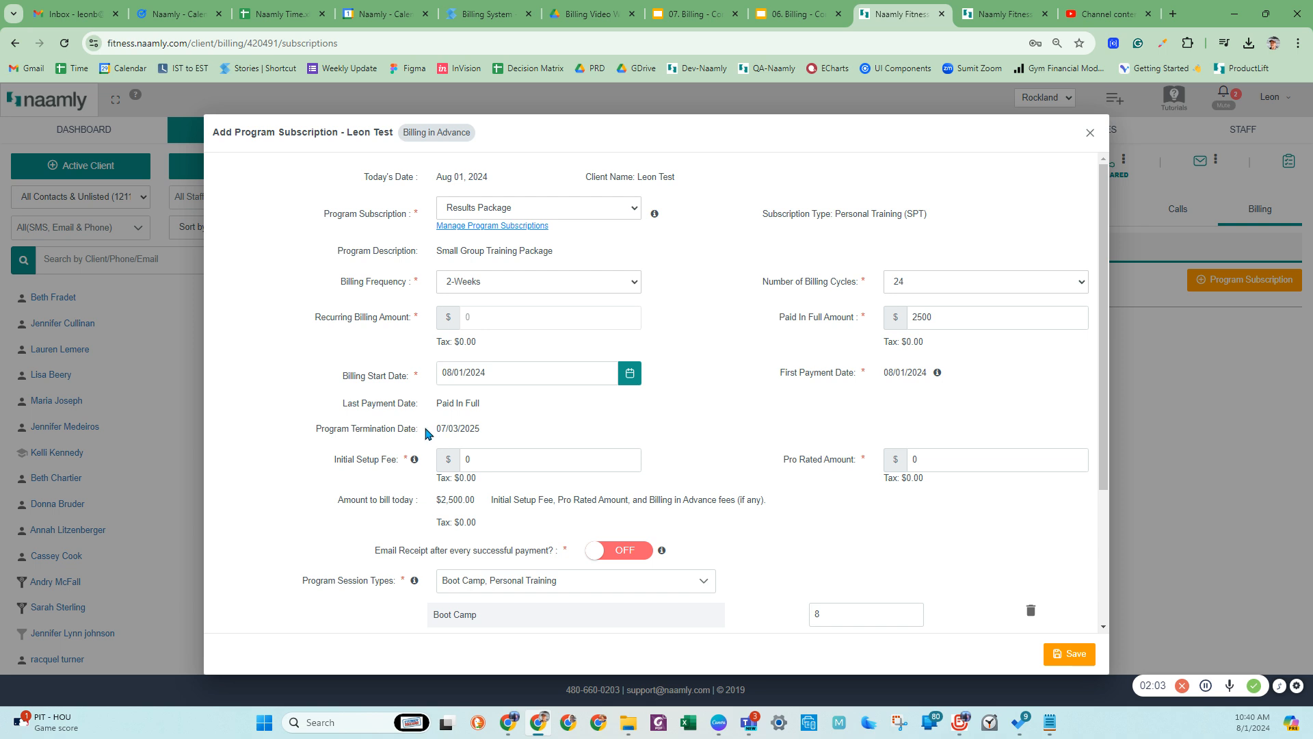
left_click_drag(437, 428, 507, 448)
Step: Set the initial setup fee to $100
left_click(470, 460)
left_click_drag(479, 460, 446, 455)
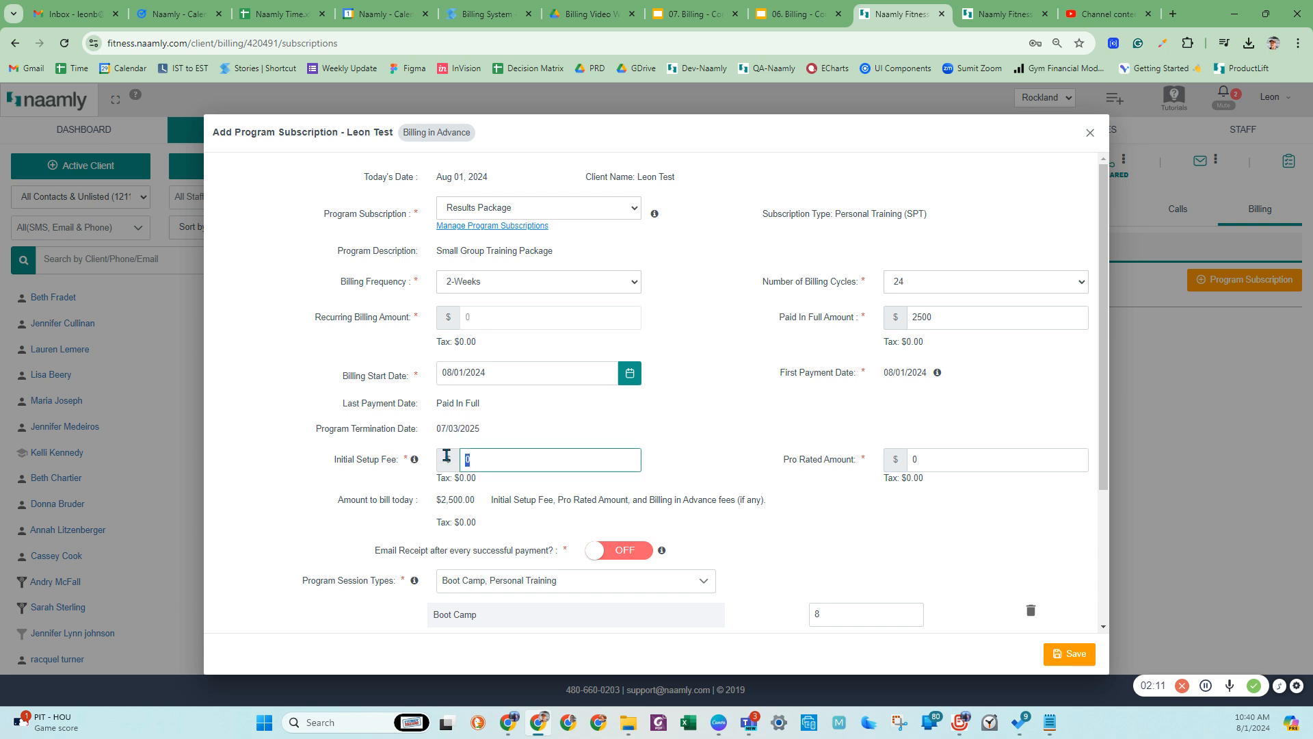
type("100")
left_click(701, 415)
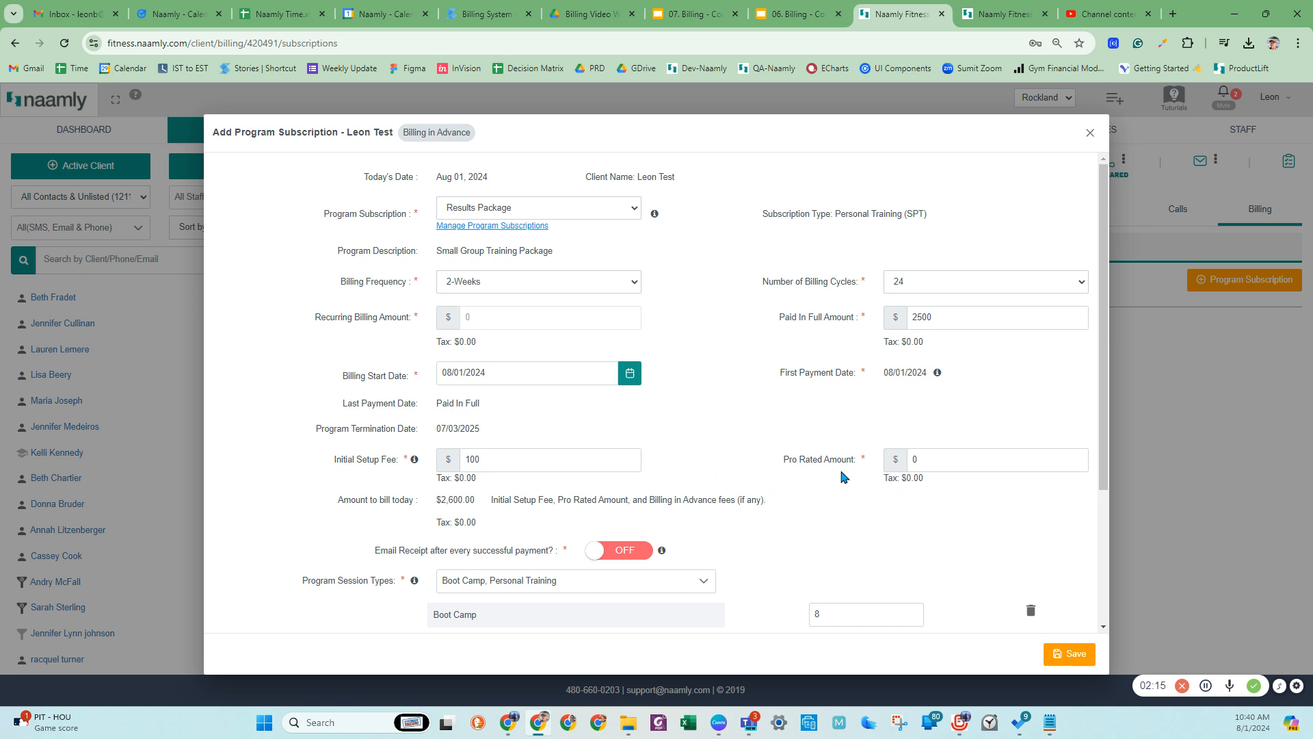
Step: Move the billing start date to 08/05/2024
left_click(917, 461)
left_click(898, 470)
left_click(489, 374)
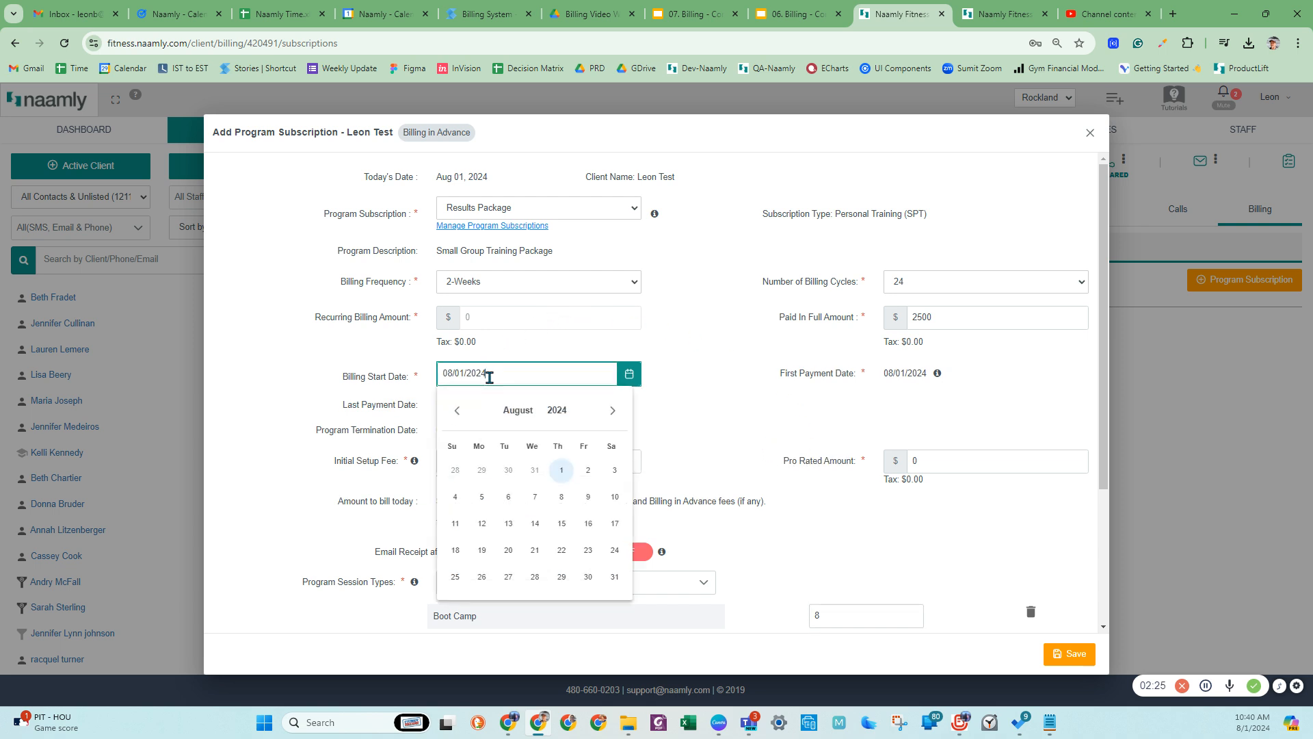
left_click(481, 497)
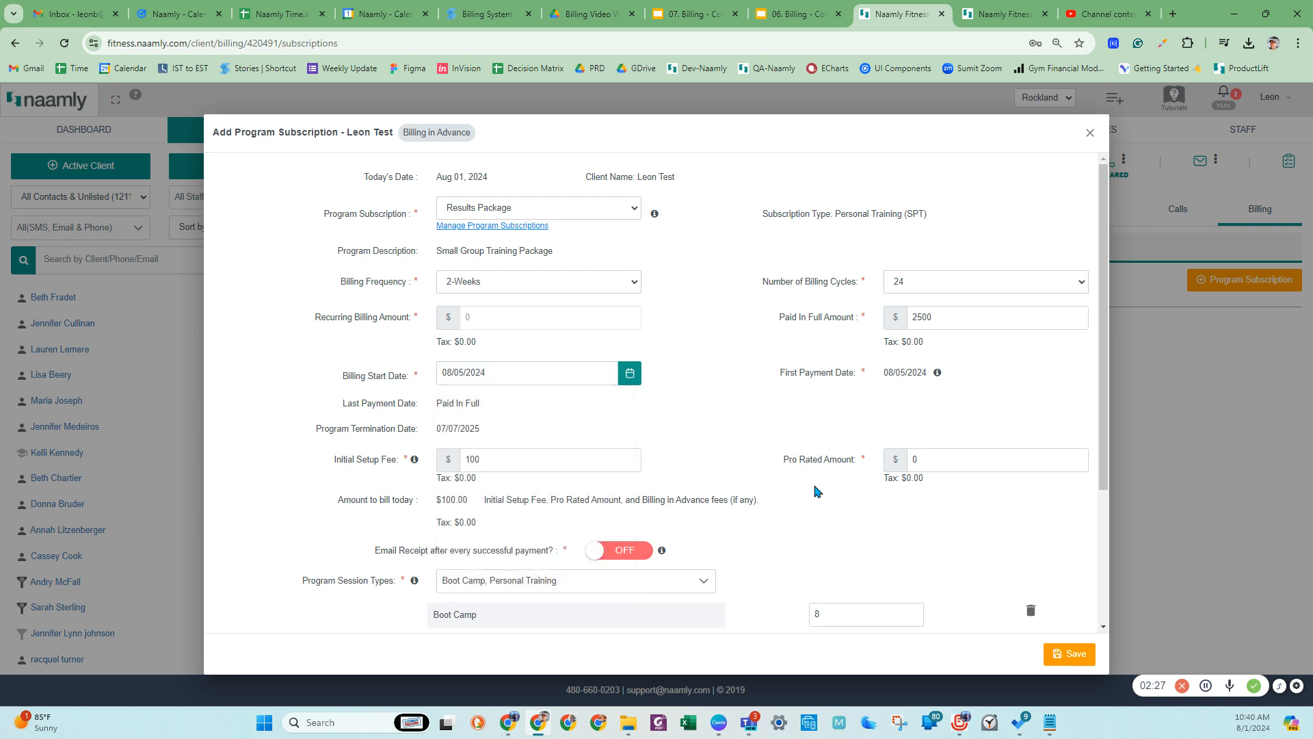
Step: Set the pro rated amount to $25
left_click_drag(1011, 460, 910, 462)
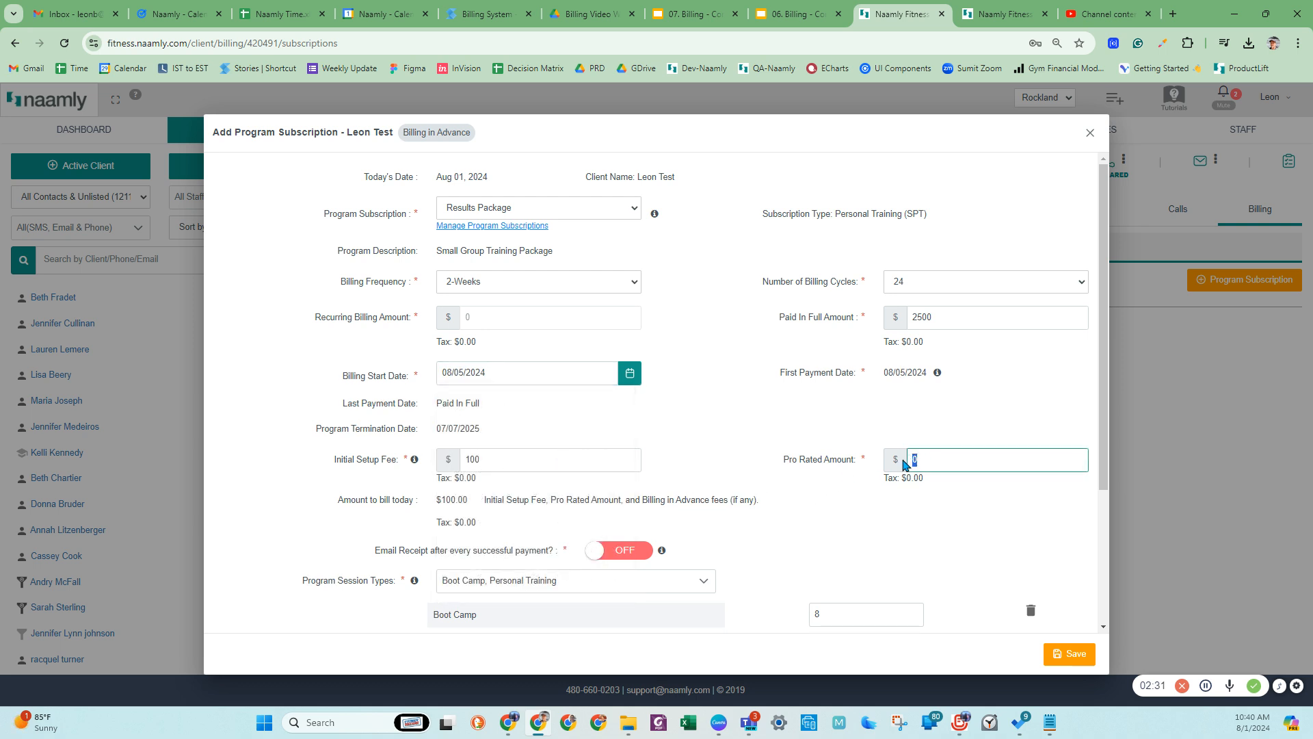
left_click(731, 430)
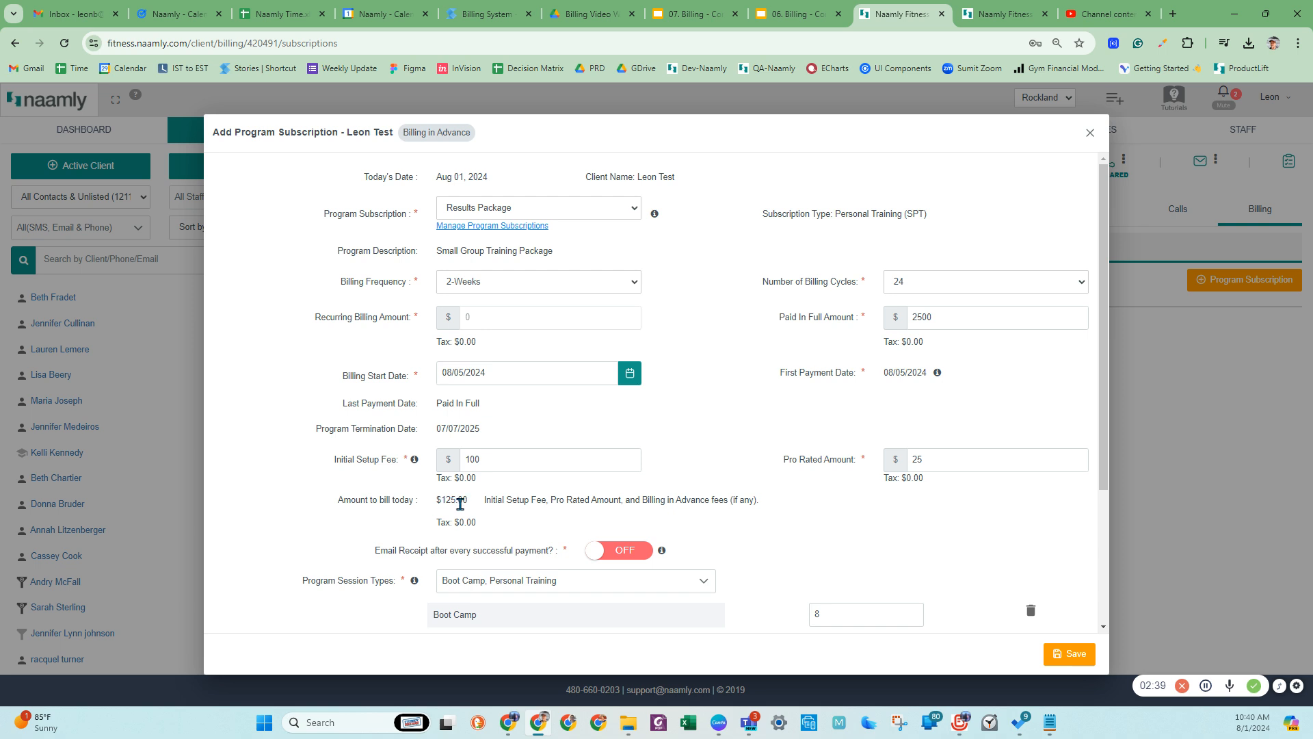
left_click(470, 373)
left_click(919, 459)
Step: Set the session counts for both Boot Camp and Personal Training to 4
scroll(715, 462, "down", 1)
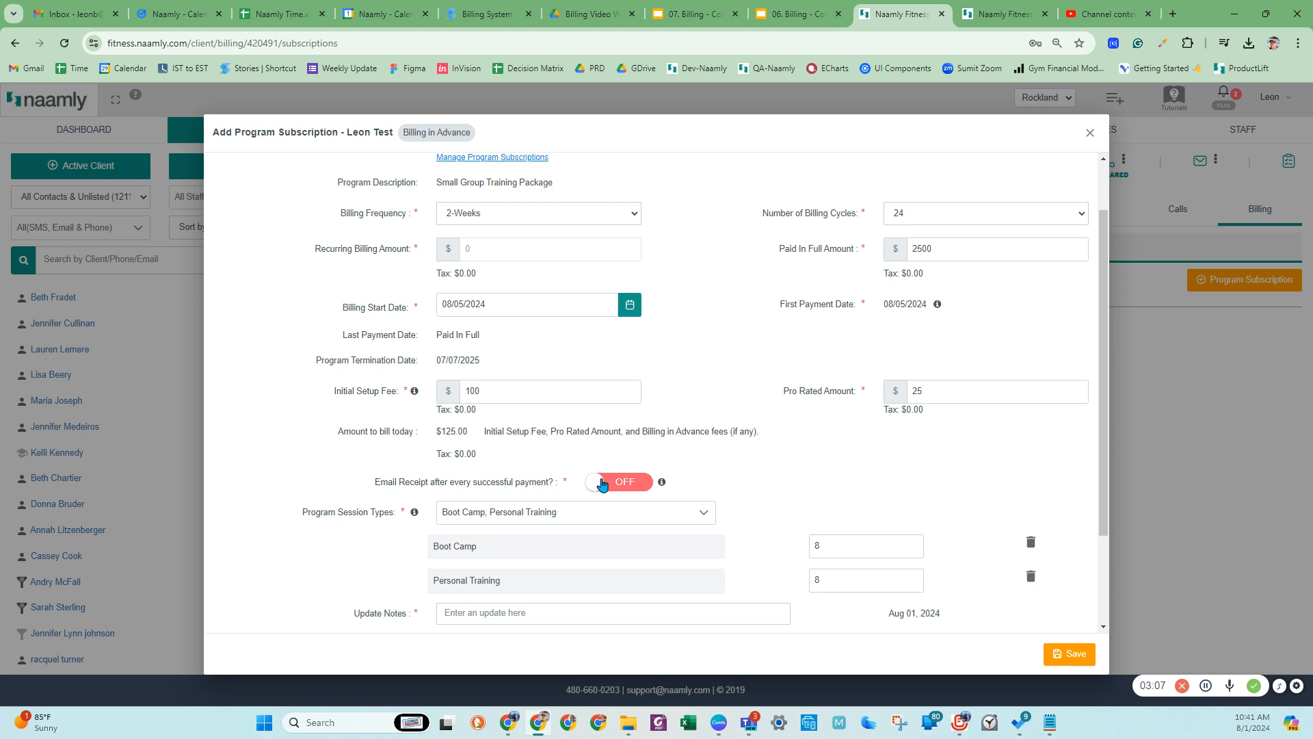
scroll(440, 469, "down", 2)
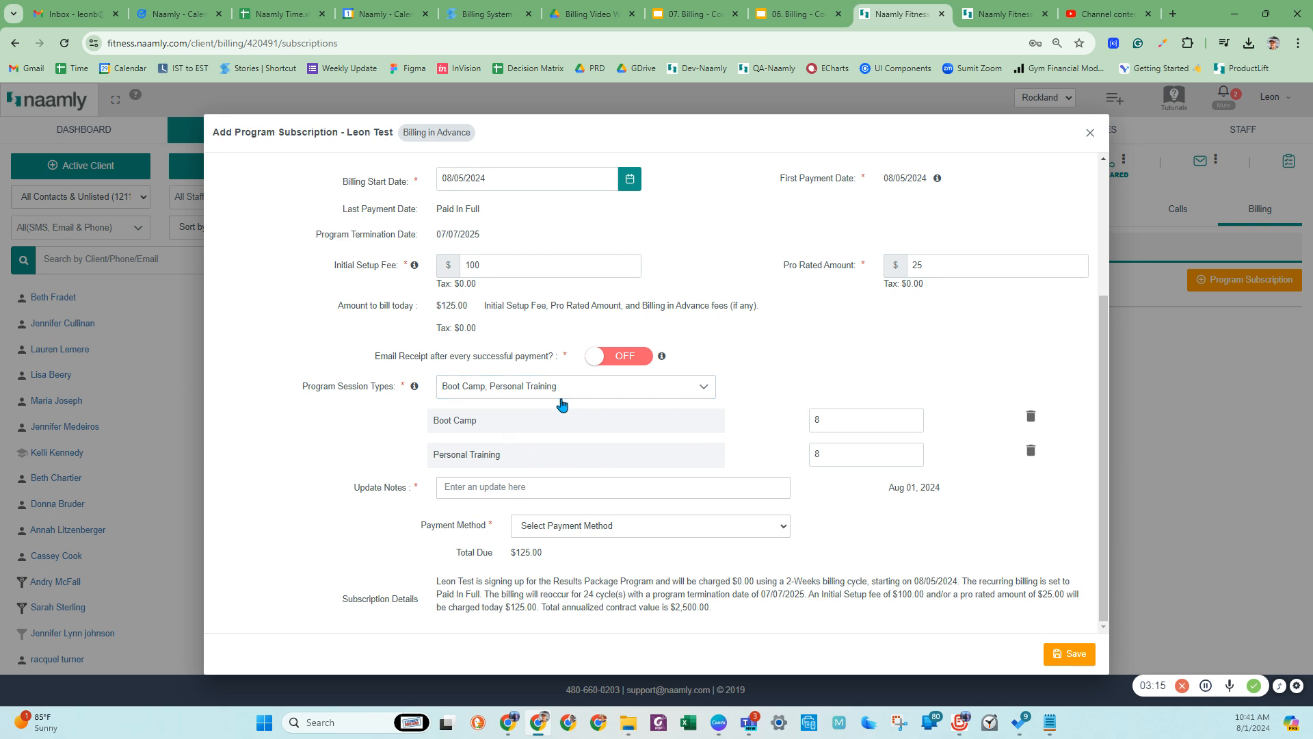
scroll(673, 411, "up", 2)
scroll(674, 411, "up", 1)
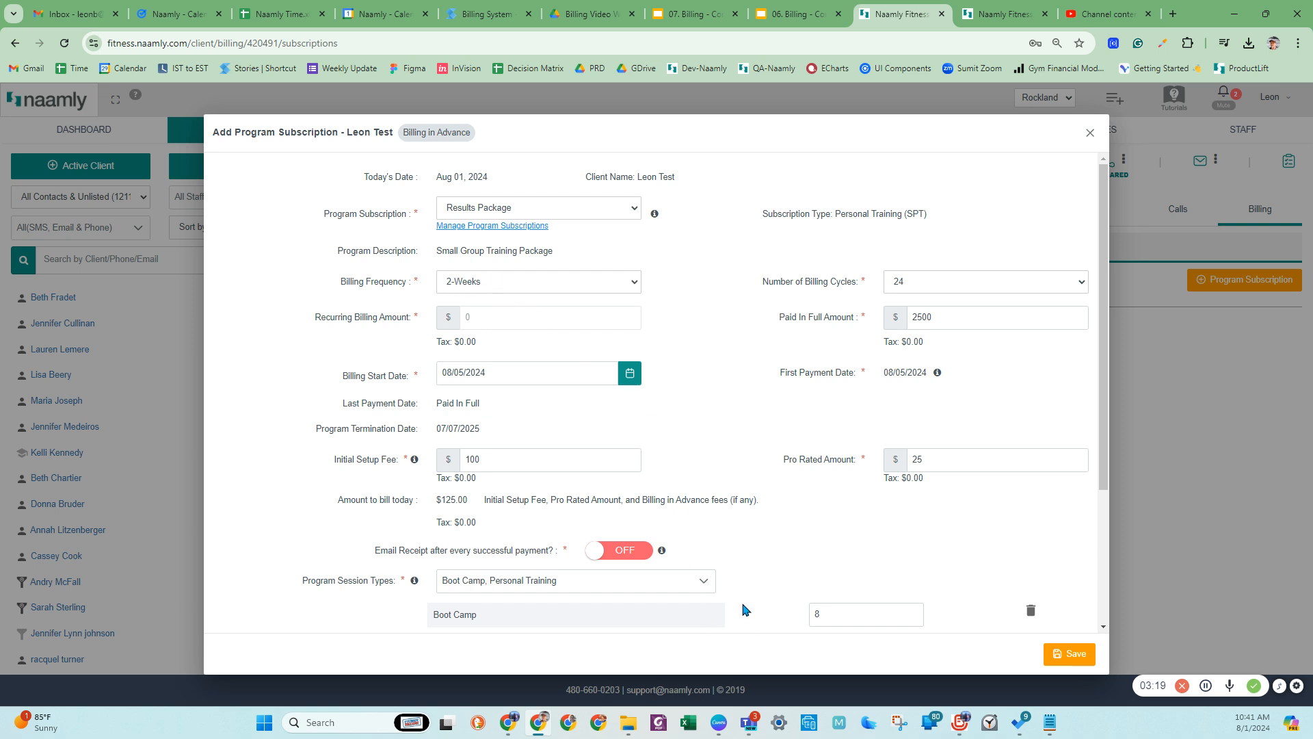
scroll(744, 608, "down", 2)
scroll(730, 569, "up", 2)
scroll(622, 376, "down", 3)
left_click_drag(842, 424, 804, 428)
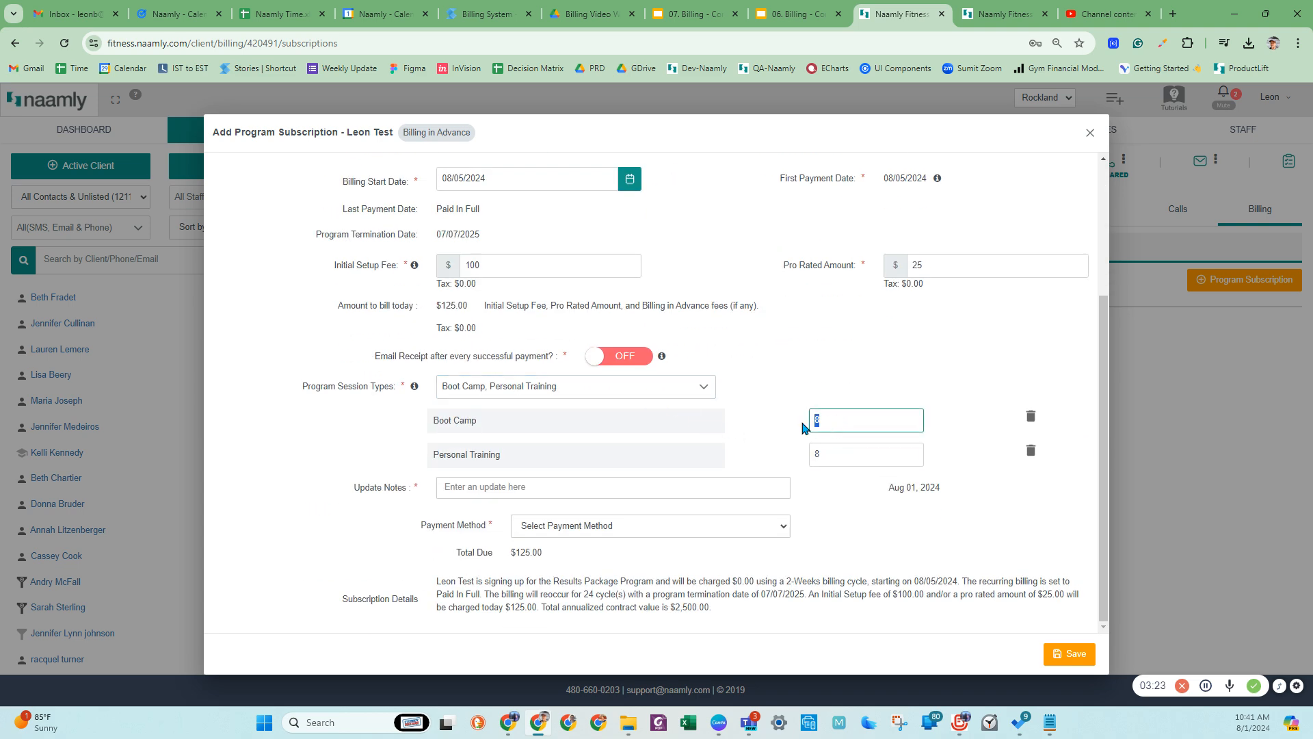
type("4")
double_click(821, 453)
type("4")
left_click(766, 435)
Step: Begin the update note with the text "They want to pay"
left_click(463, 487)
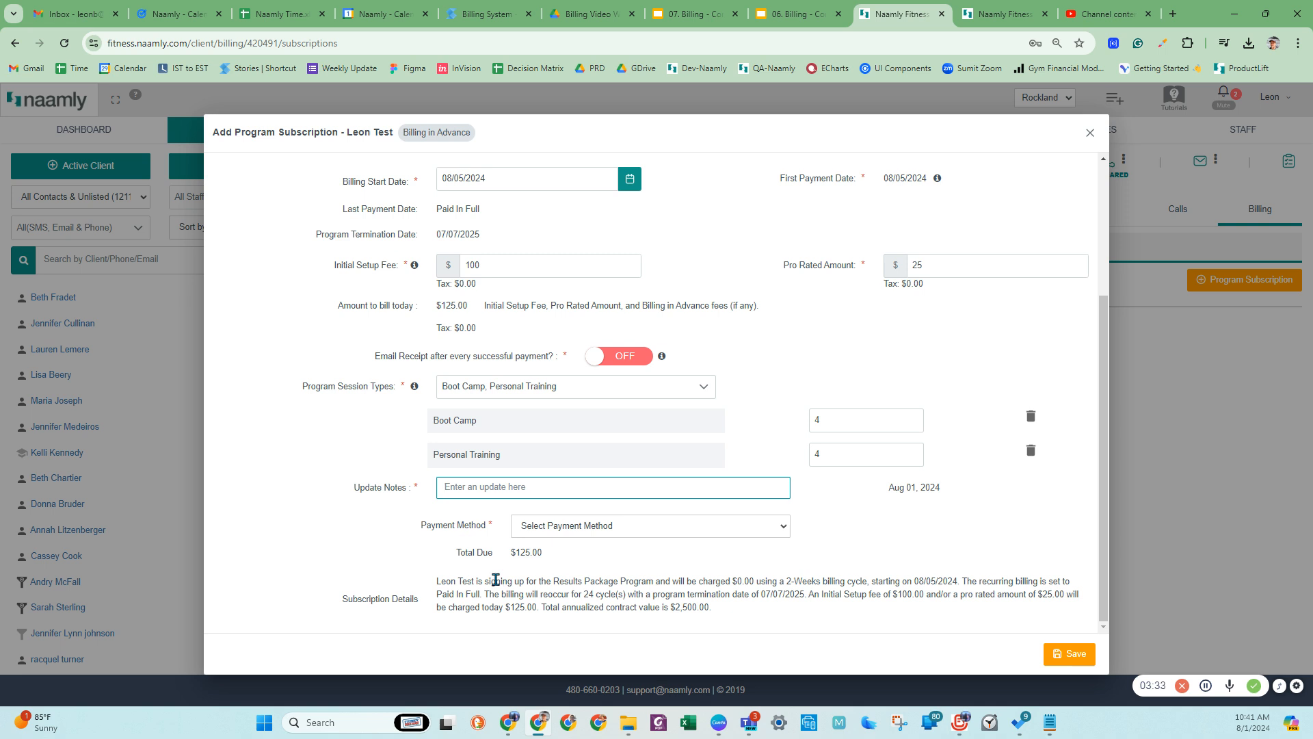
type("They want to pay")
Step: Switch back to recurring billing by setting the paid in full amount to 0 and the recurring billing amount to $175
scroll(681, 431, "up", 3)
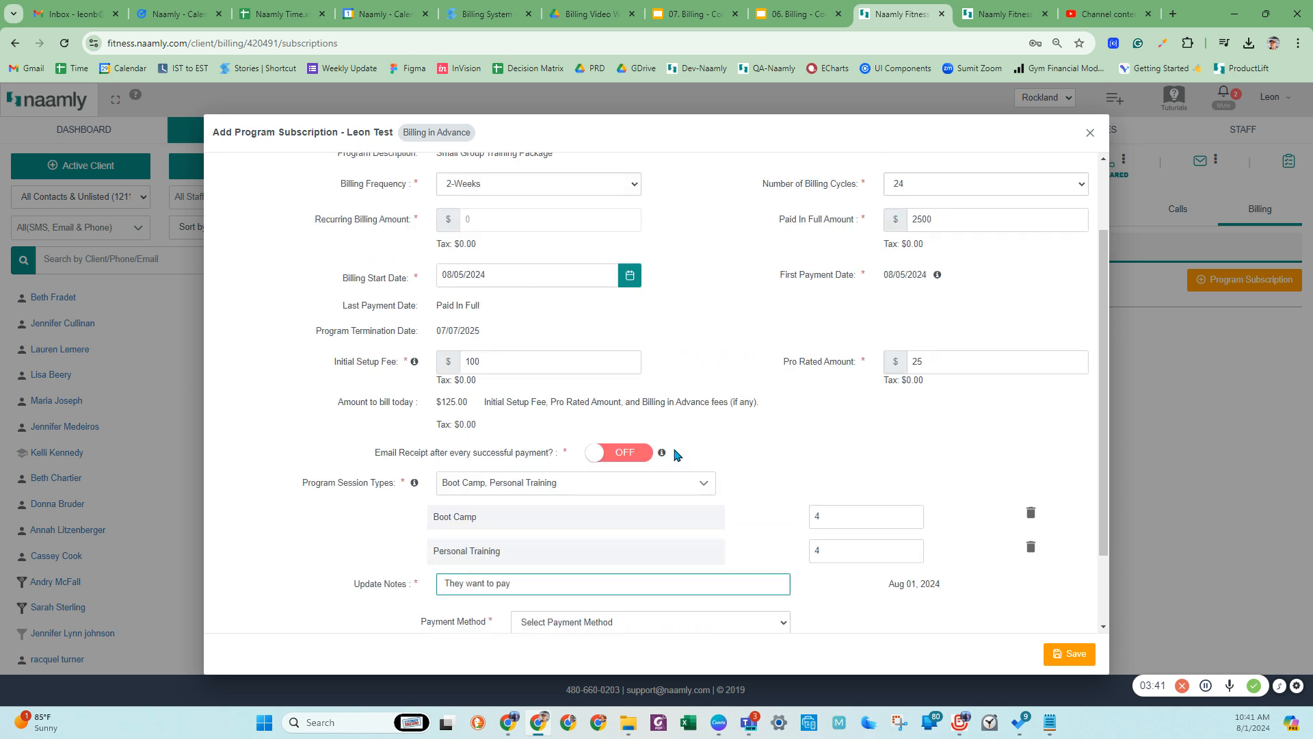
left_click(928, 318)
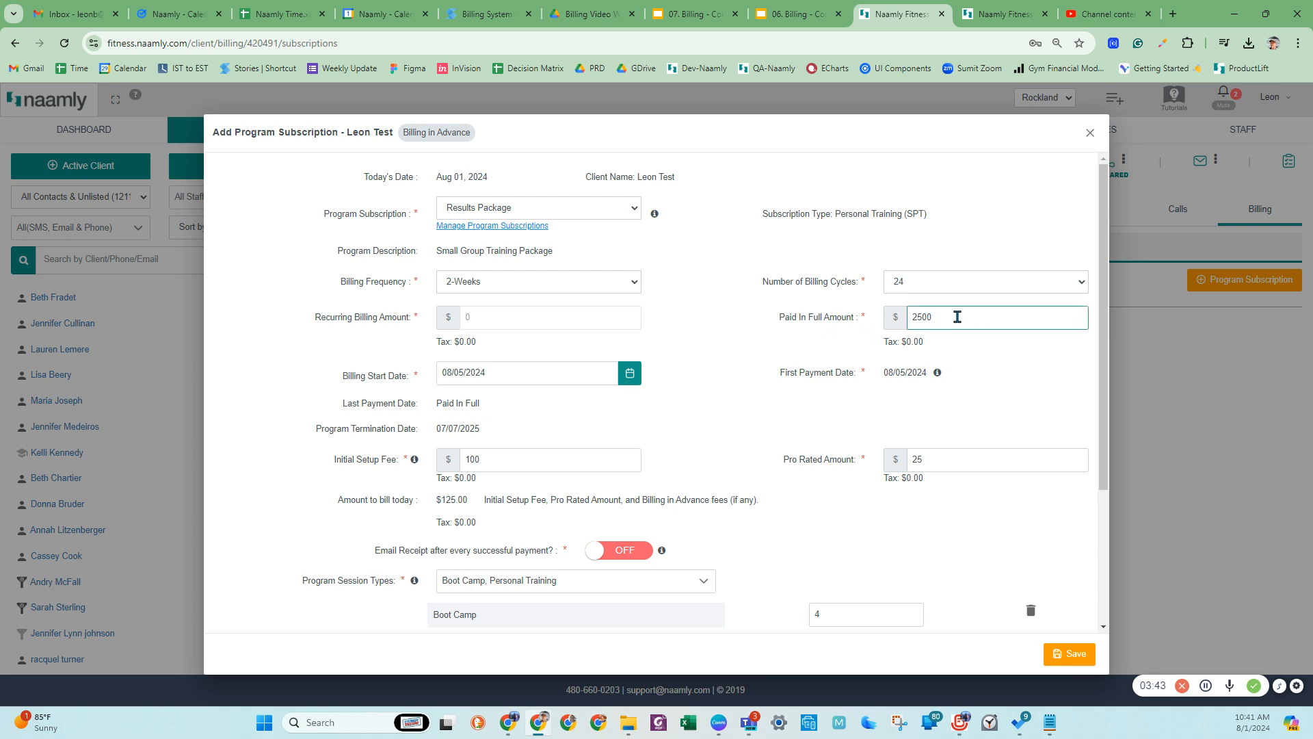
left_click_drag(956, 317, 871, 328)
type("0")
left_click_drag(484, 316, 435, 321)
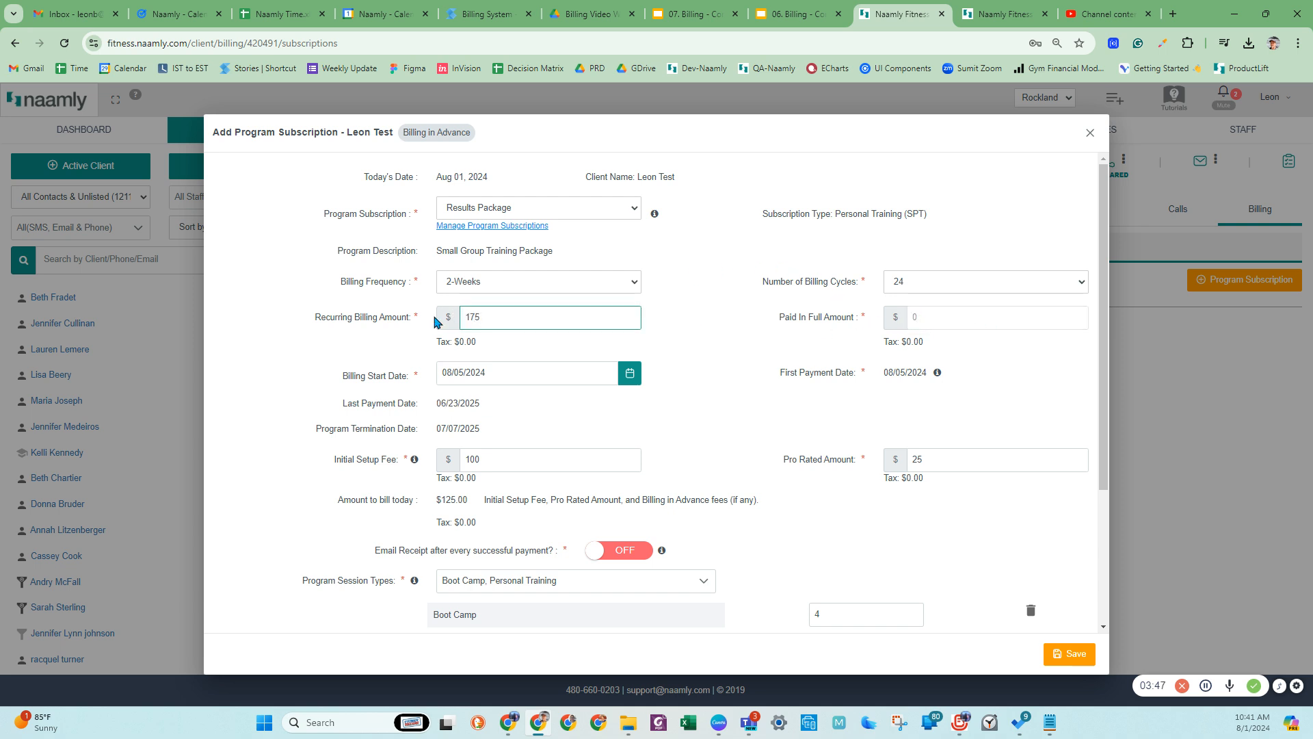
left_click(692, 328)
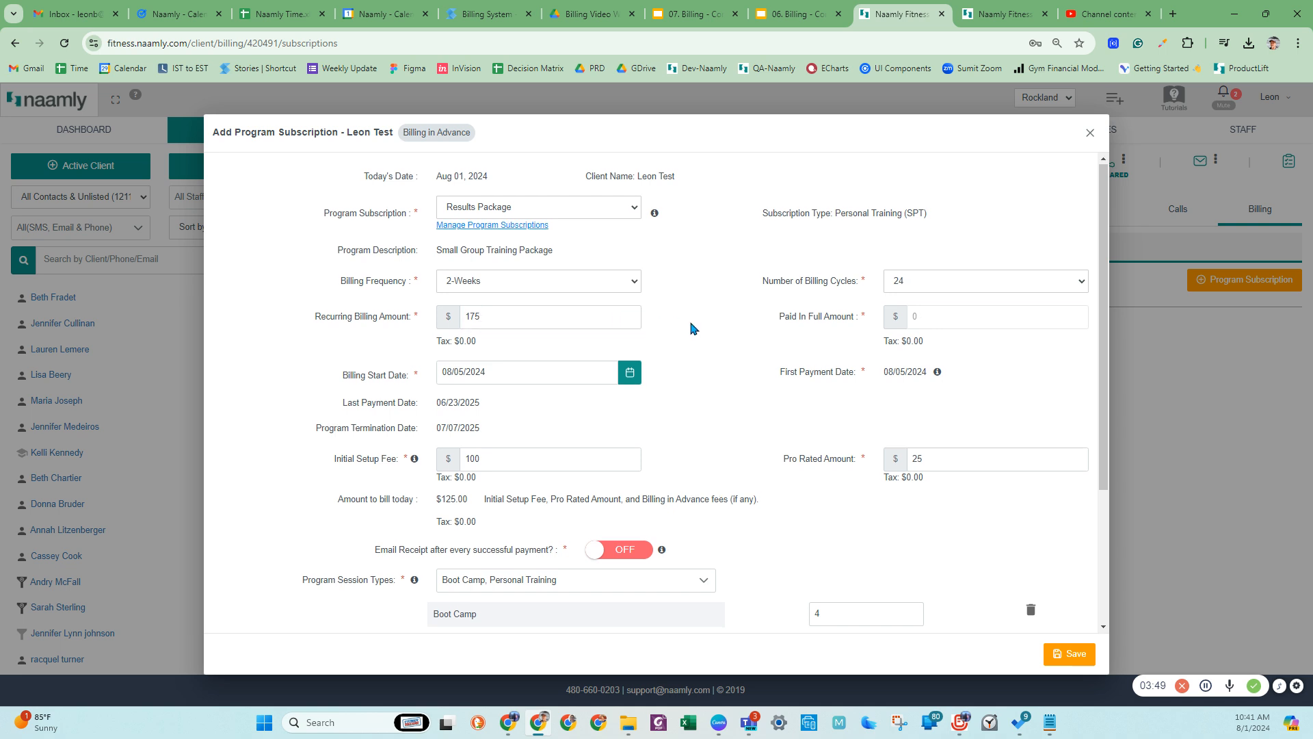
Step: Complete the update note so it reads "They want to pay bi-weekly, first full payment on 8/5"
scroll(692, 329, "down", 3)
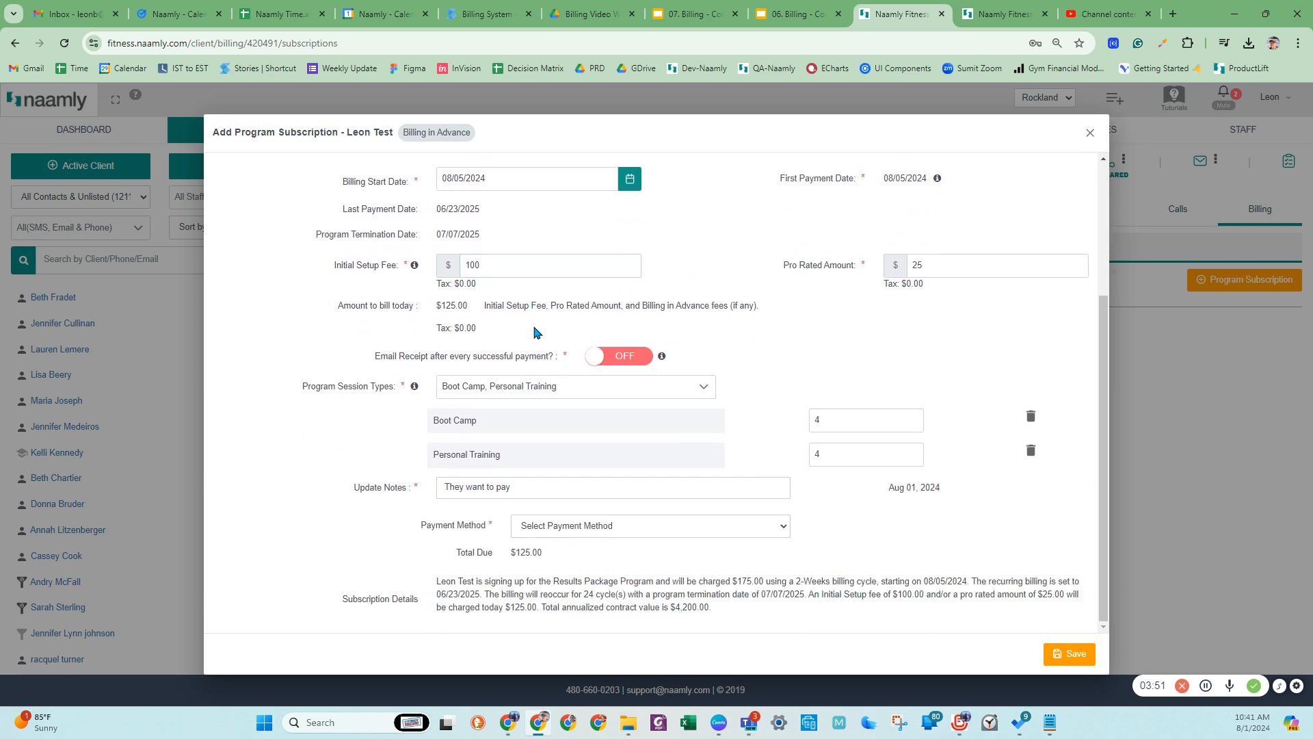
left_click(540, 486)
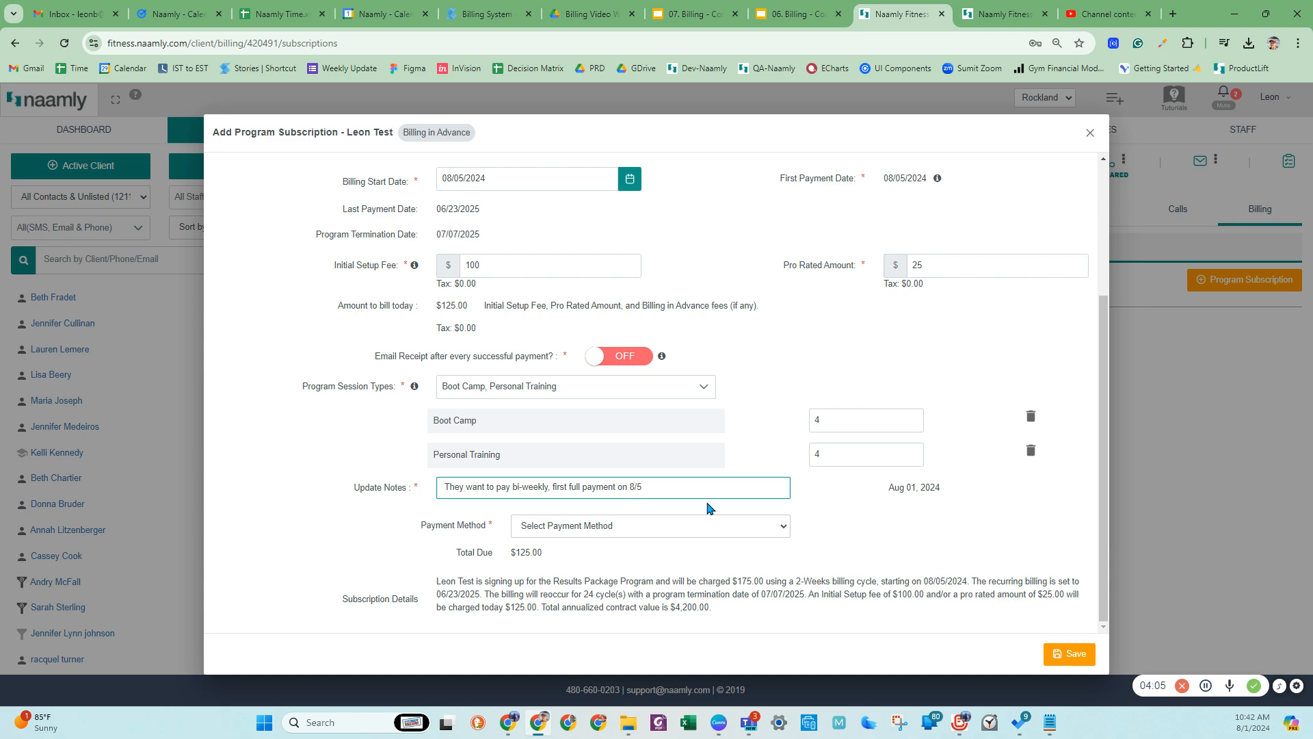
left_click(666, 473)
Step: Try Credit Card (on file) and Credit Card (new) as the payment method to compare their card options
left_click(634, 527)
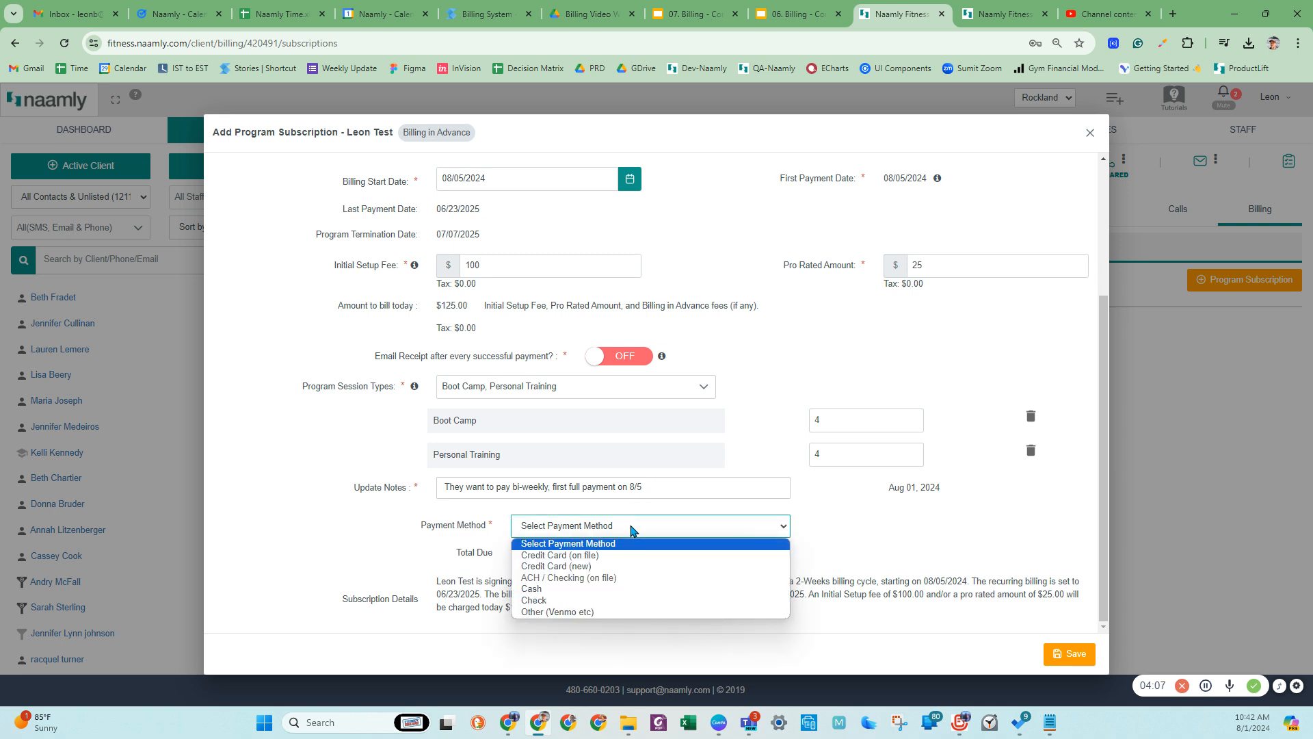
left_click(578, 556)
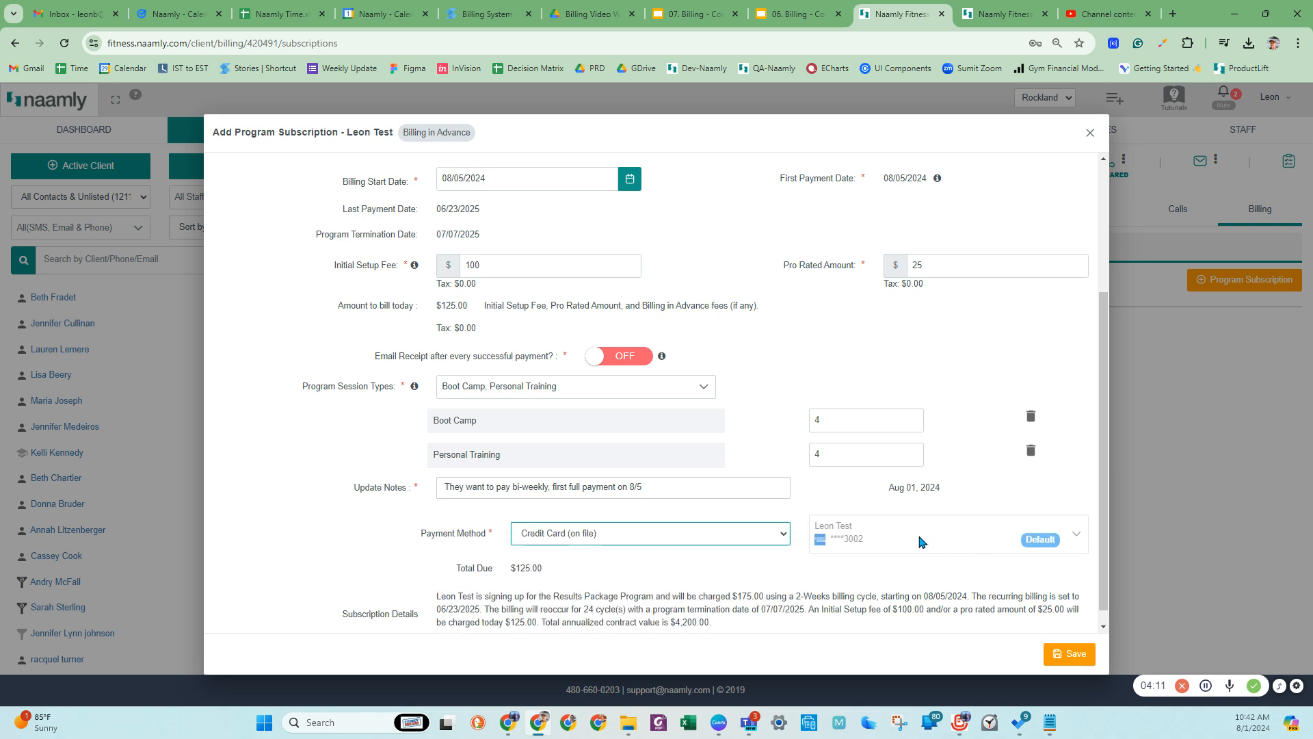
left_click(606, 541)
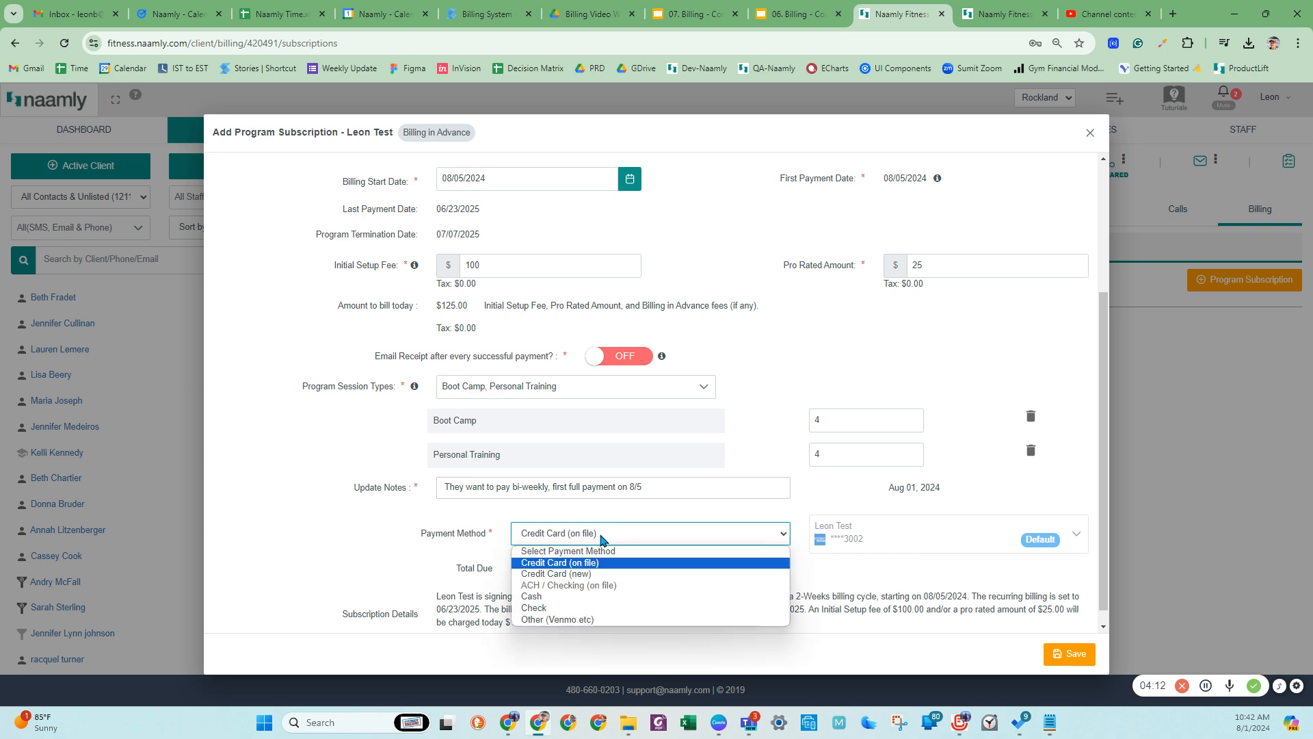
left_click(573, 576)
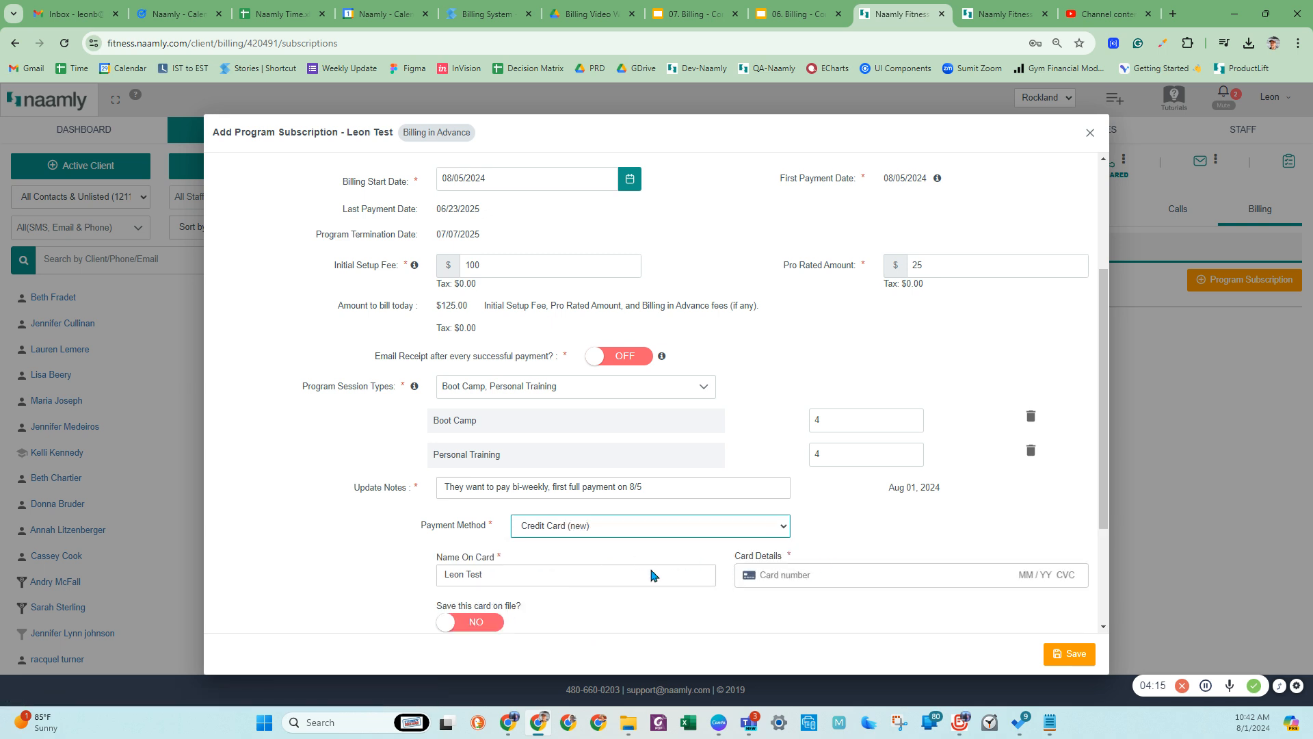
Step: Set the payment method for the amount due to Cash
left_click(586, 531)
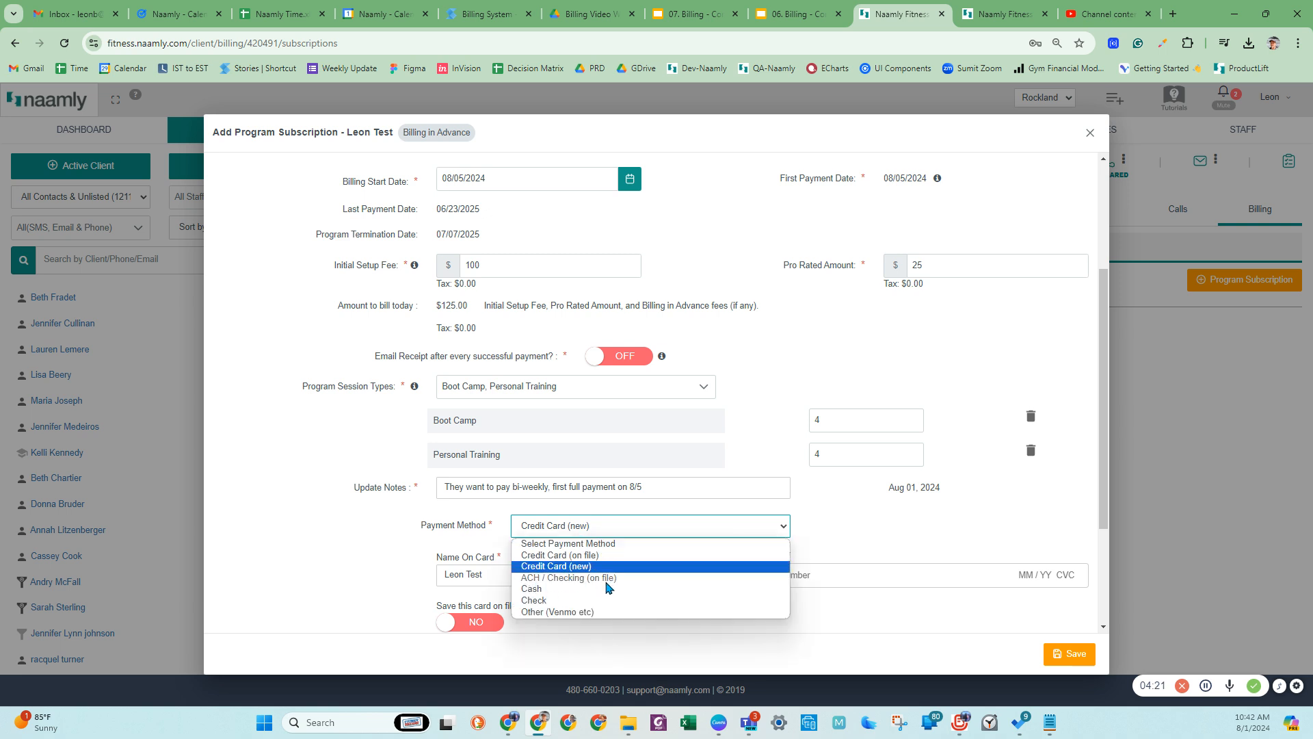
left_click(532, 590)
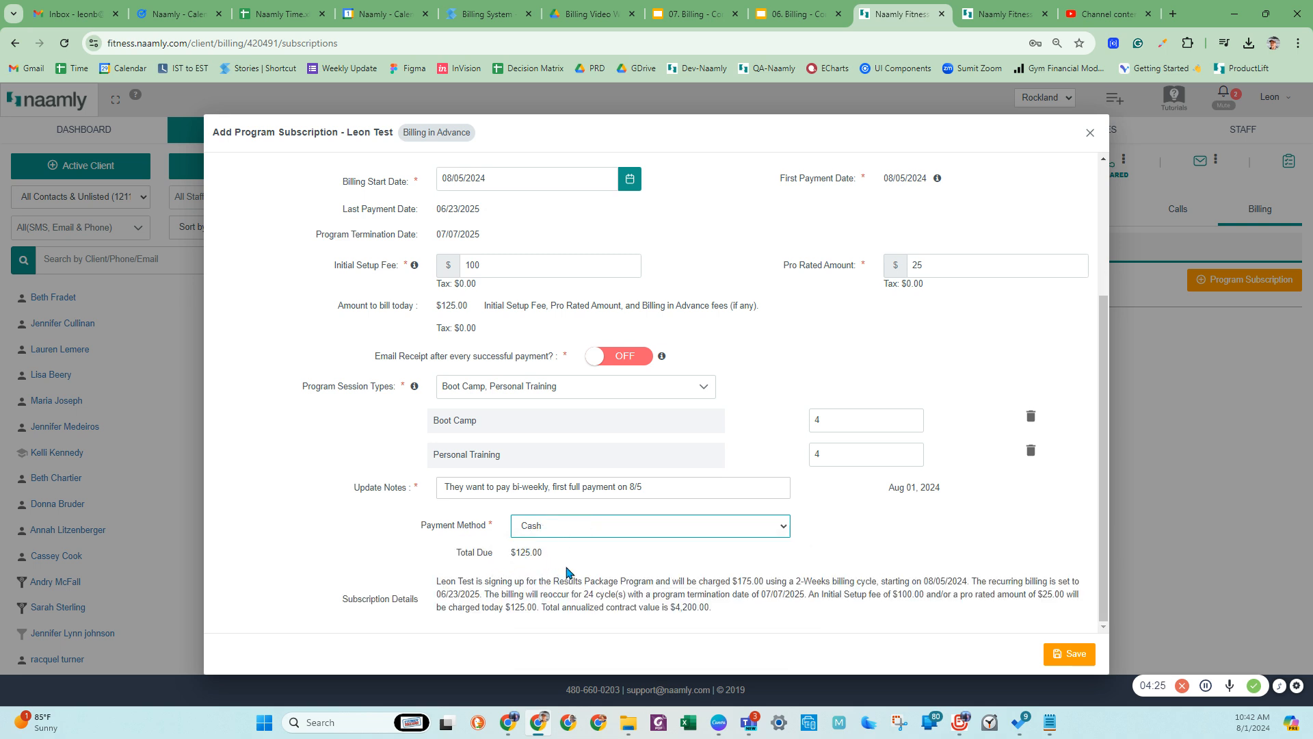
Step: Change the payment method for the amount due to Other (Venmo etc) and save the program subscription
left_click(557, 533)
left_click(536, 600)
left_click(564, 525)
left_click(540, 611)
left_click(1065, 657)
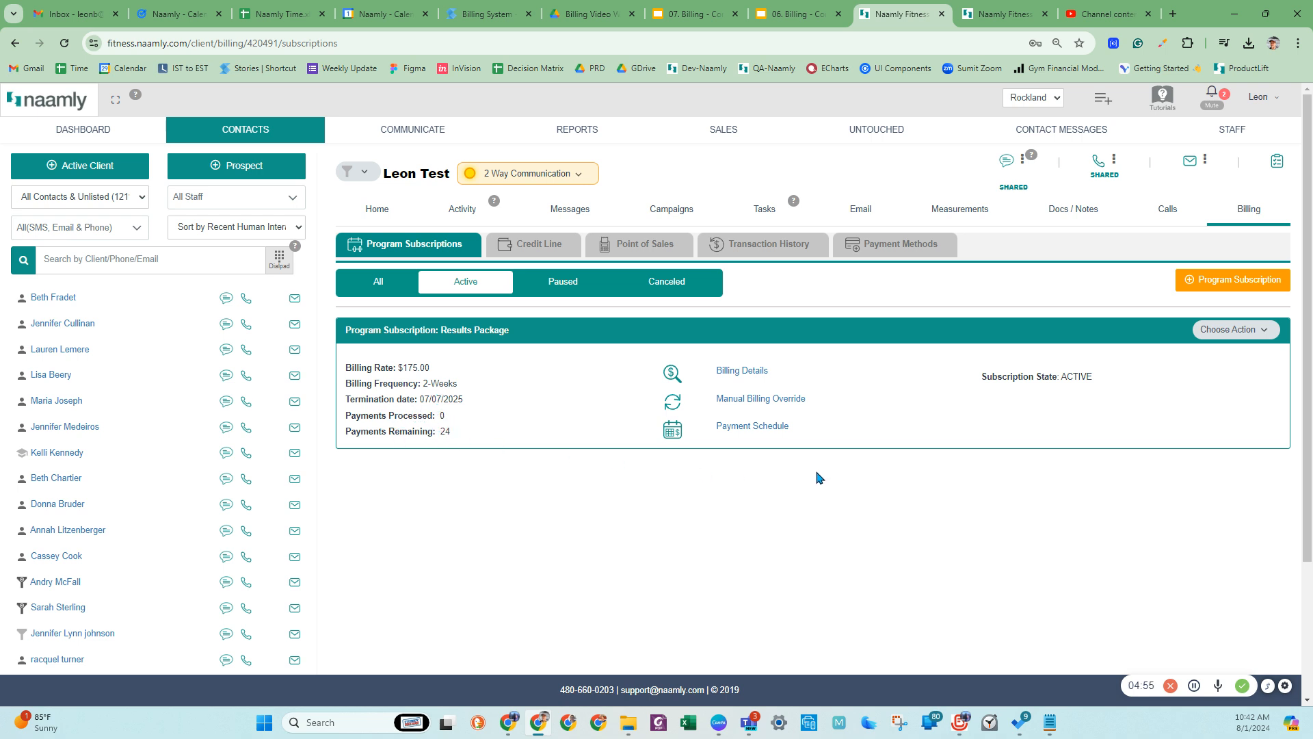
Step: Review the Results Package payment schedule from its first scheduled date through to the total, and close it
left_click(747, 434)
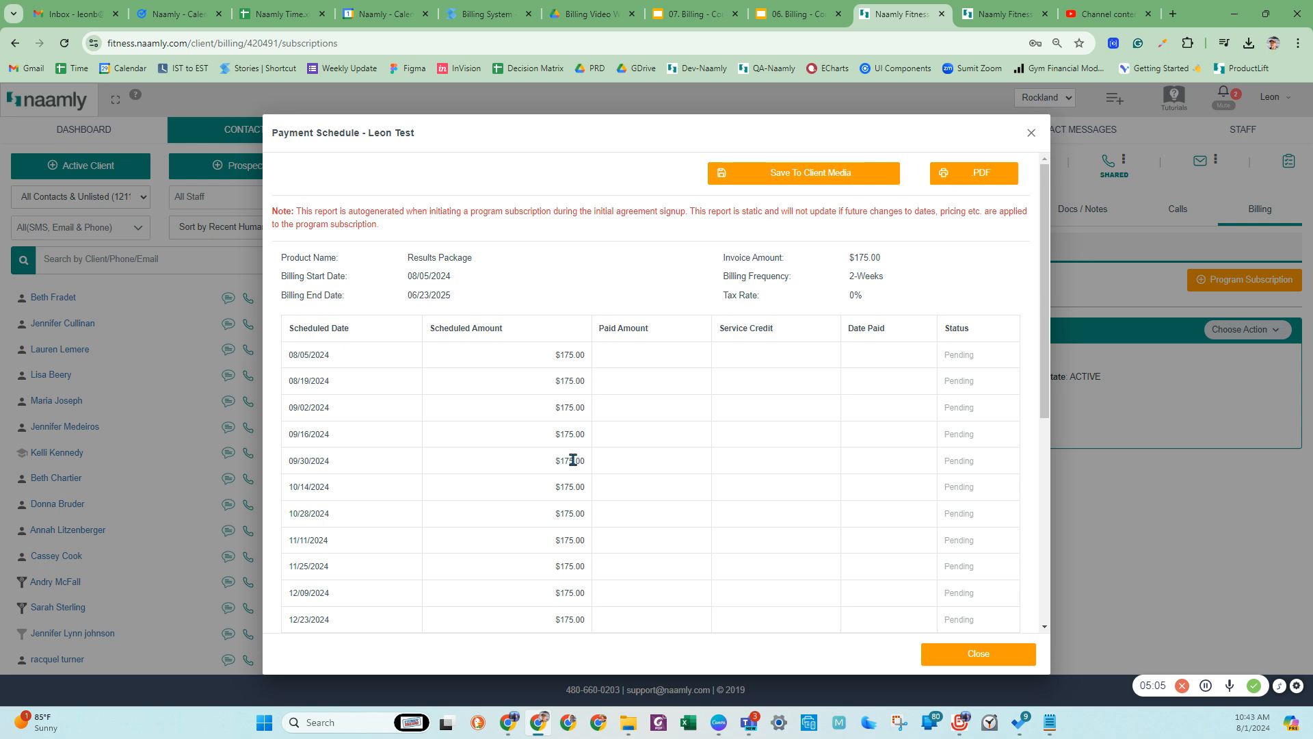
scroll(572, 474, "down", 6)
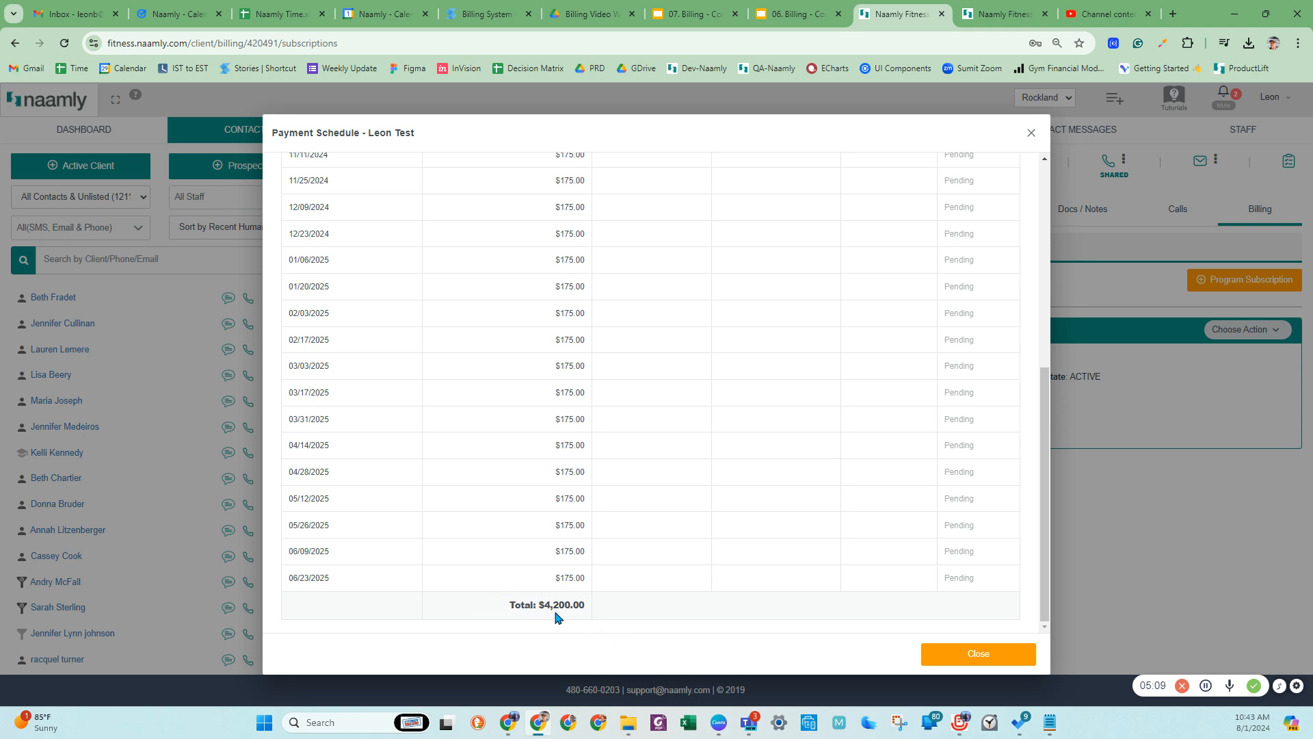
scroll(586, 583, "up", 6)
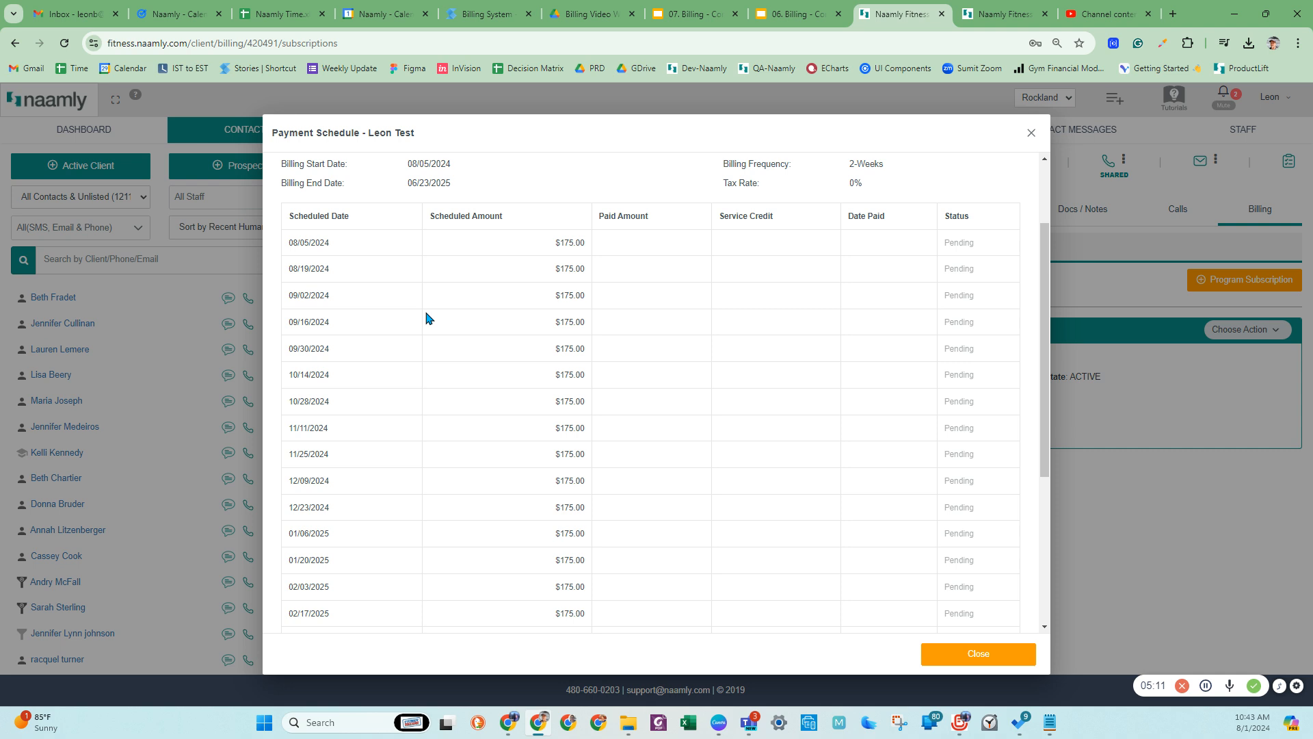
scroll(442, 352, "down", 6)
scroll(509, 399, "up", 7)
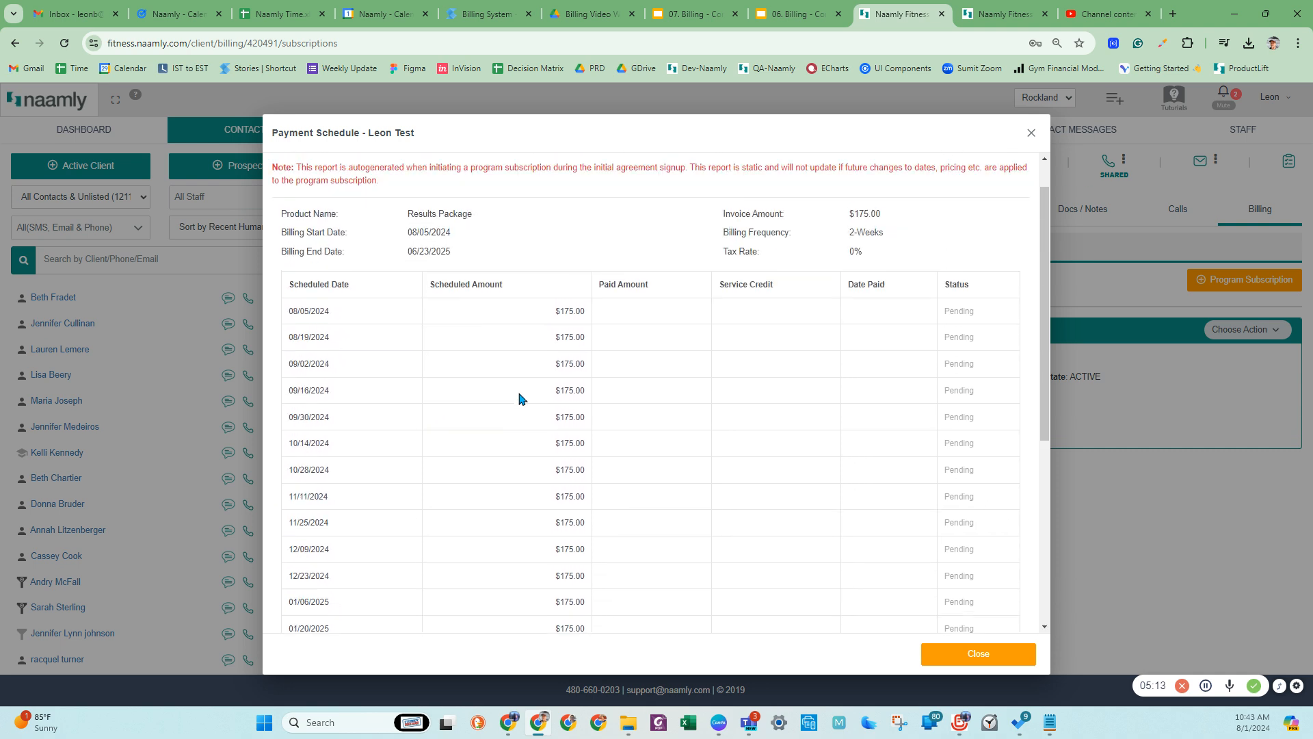
scroll(441, 421, "down", 3)
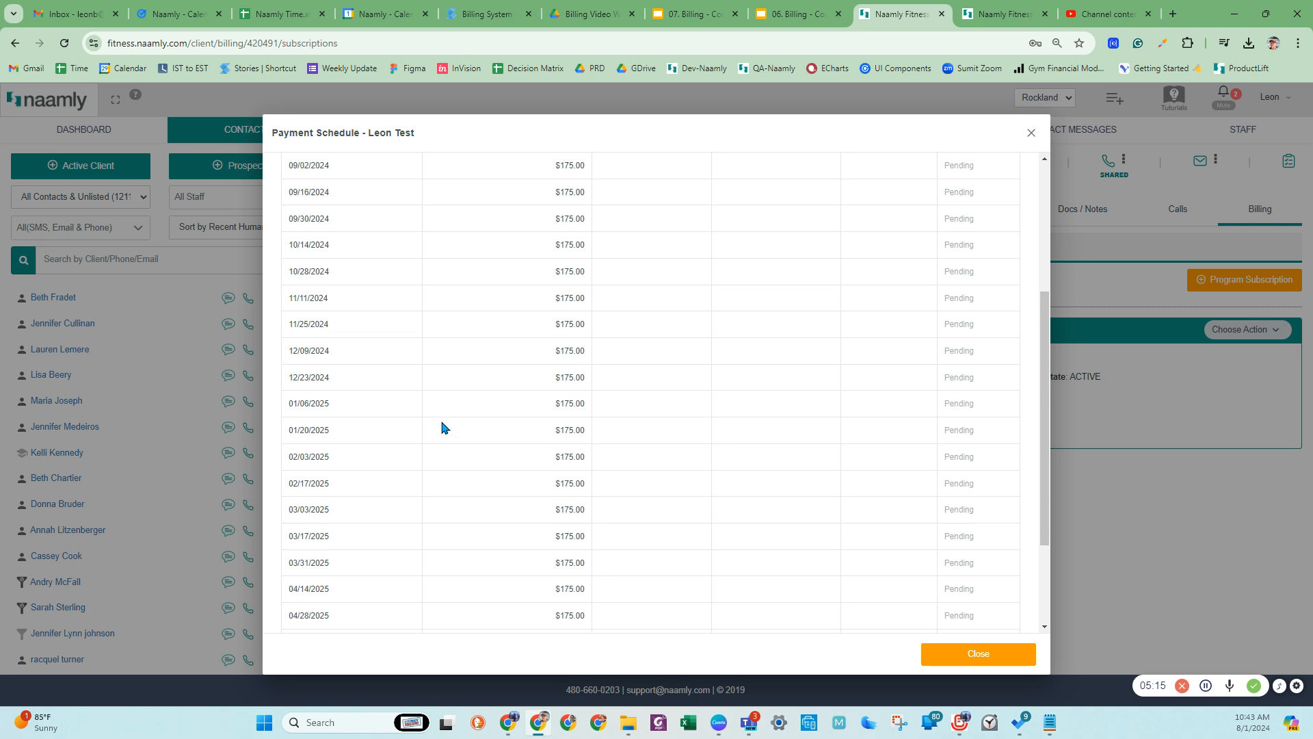
scroll(441, 427, "down", 3)
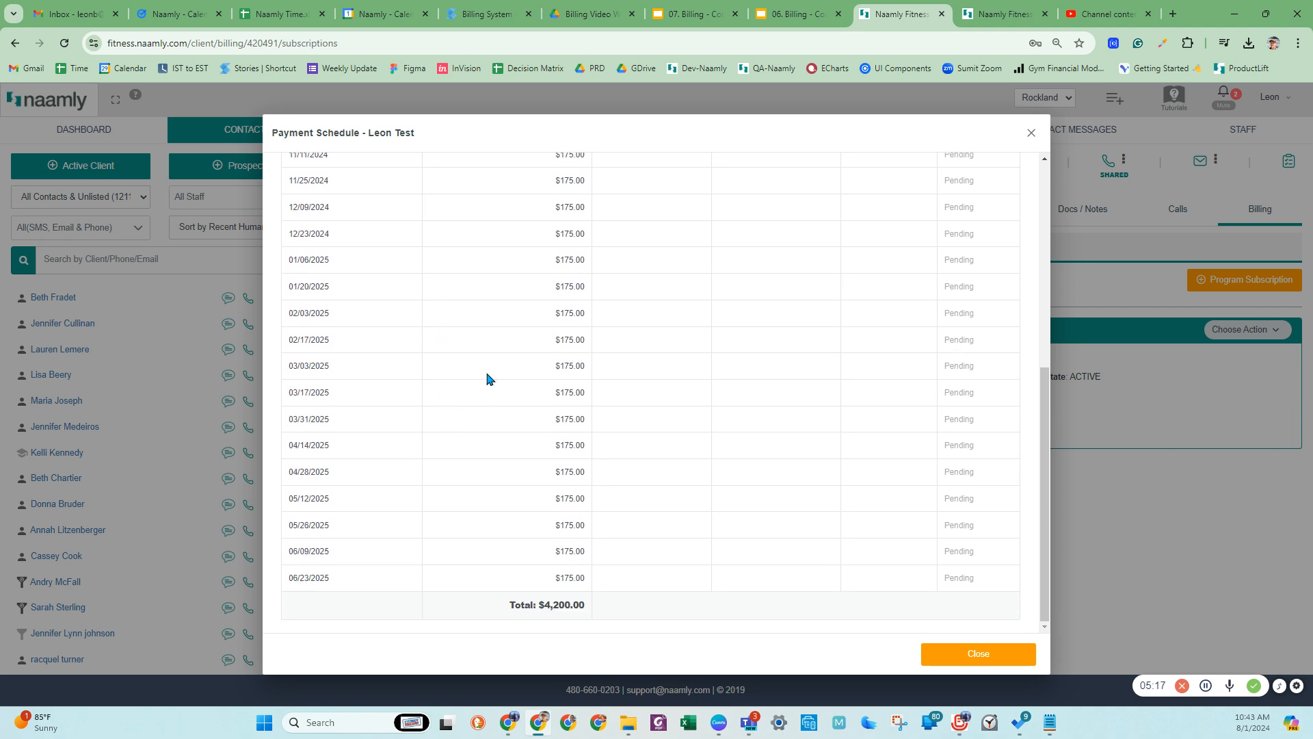
scroll(486, 374, "up", 7)
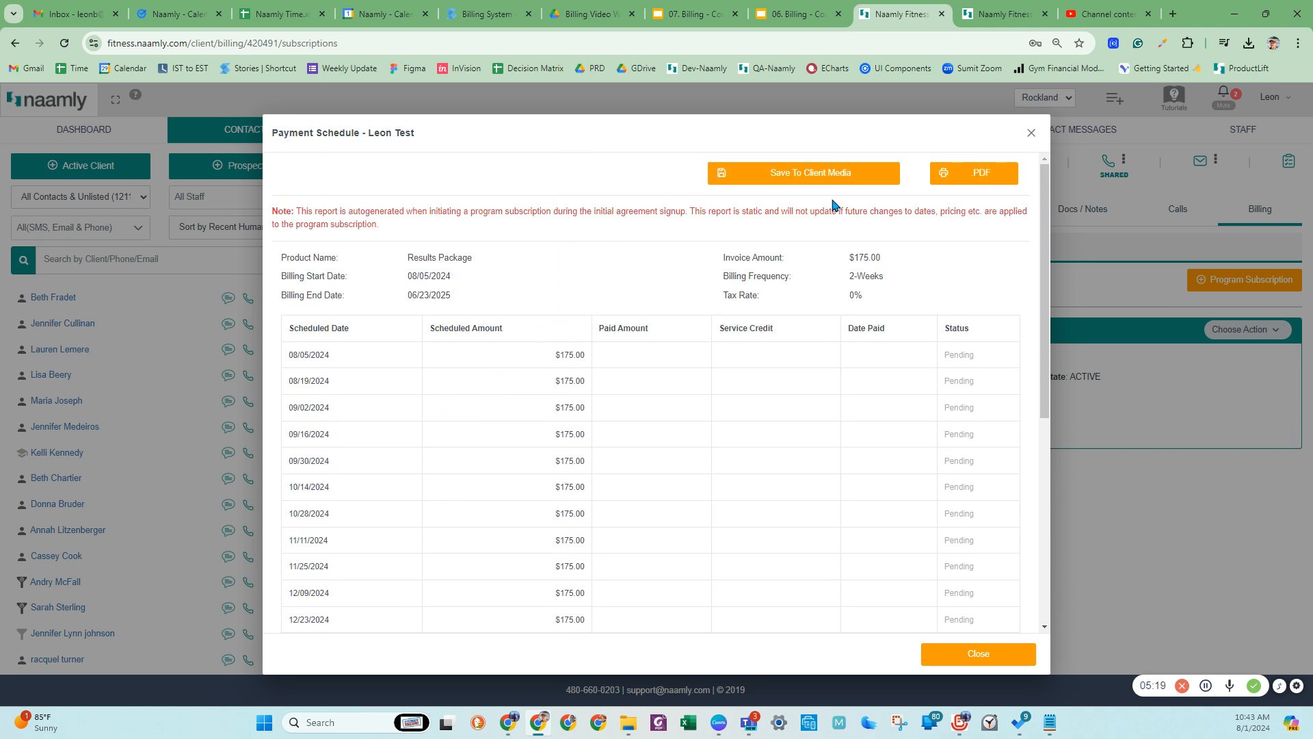
left_click(1031, 134)
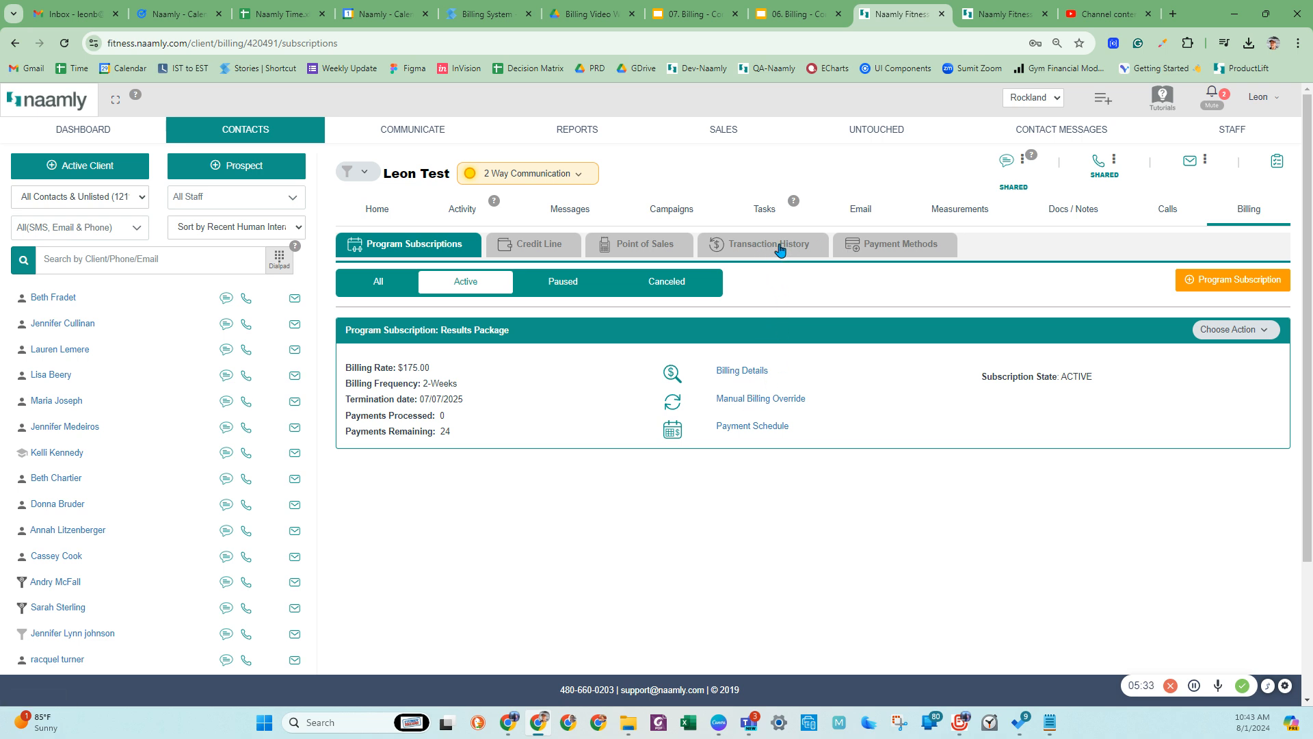
Step: Try a manual billing override for the 08/05/2024 Results Package payment with Credit Card (new), and close it without processing
left_click(758, 404)
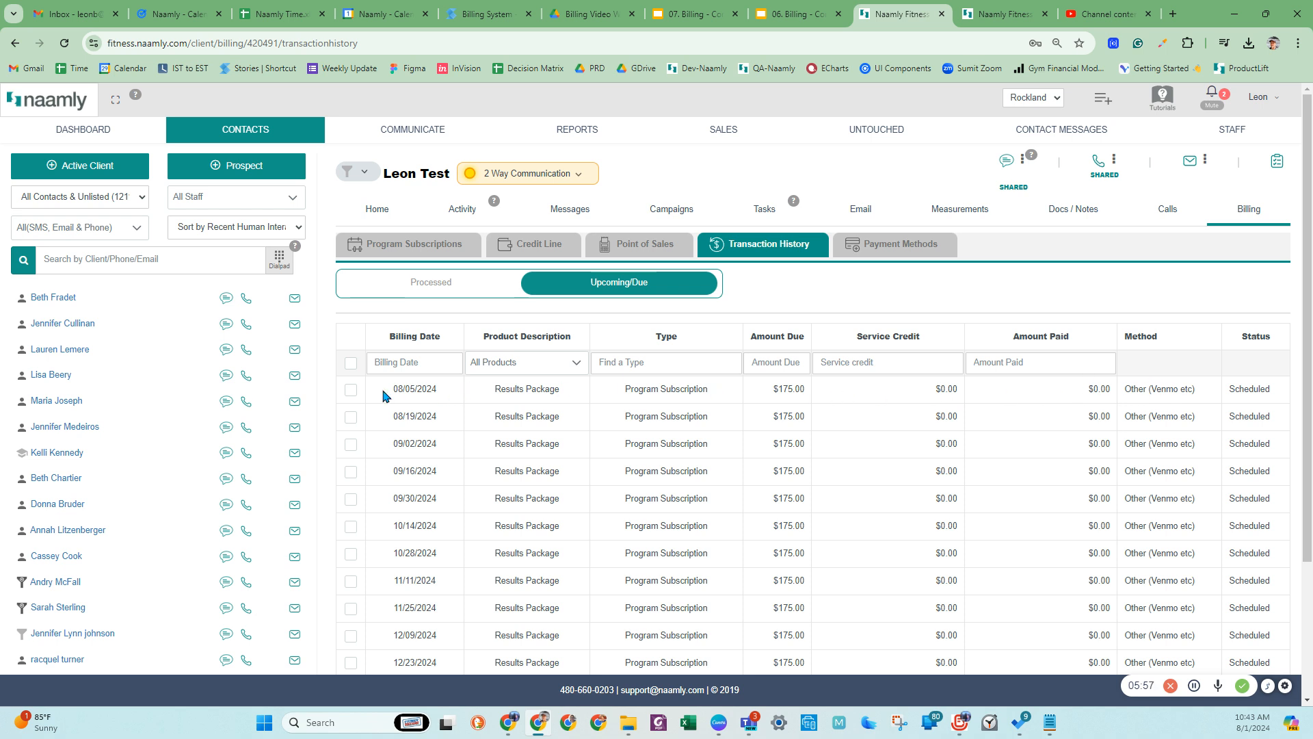
left_click(351, 390)
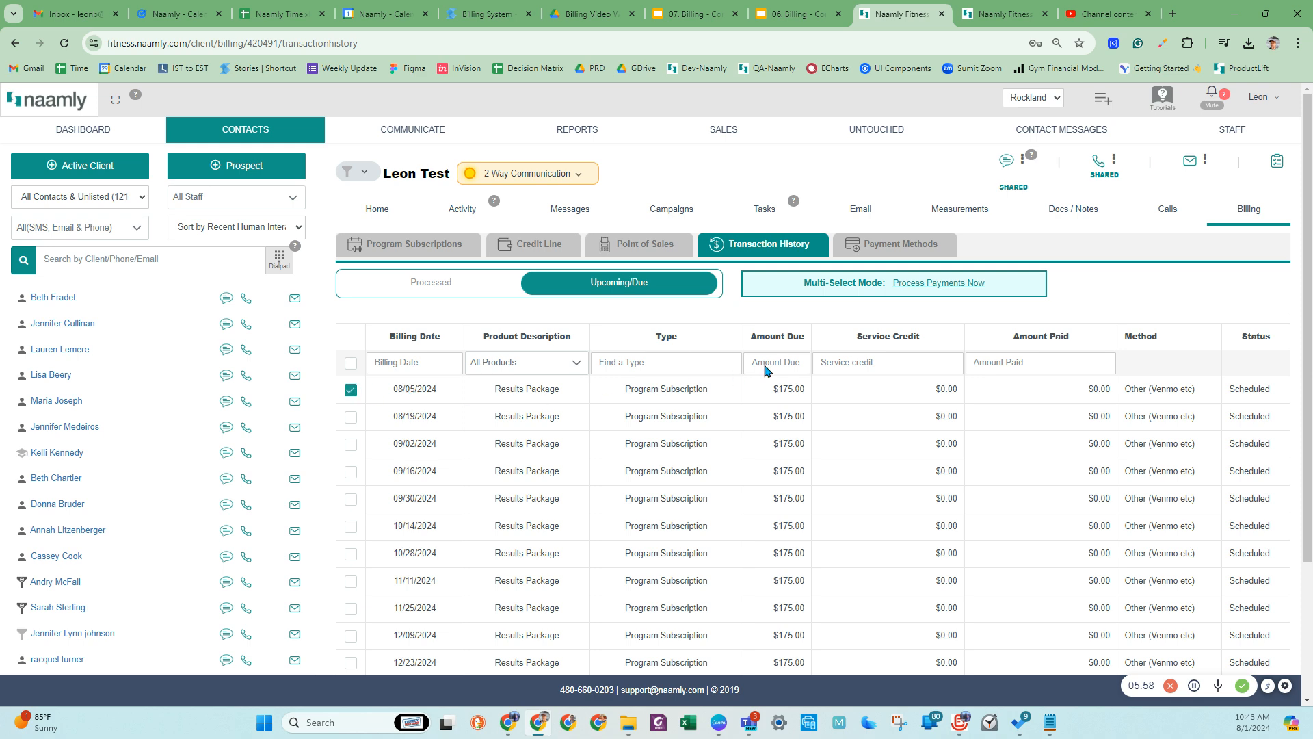
left_click(921, 290)
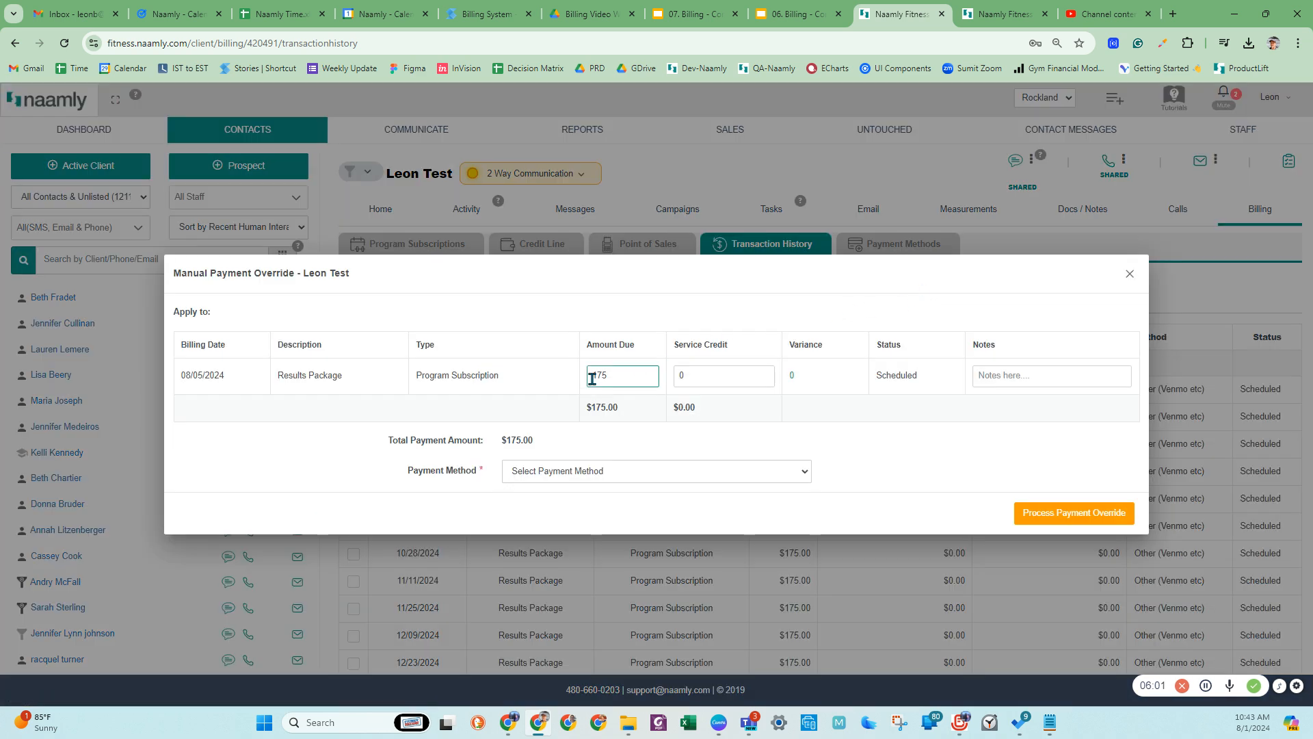
left_click(558, 477)
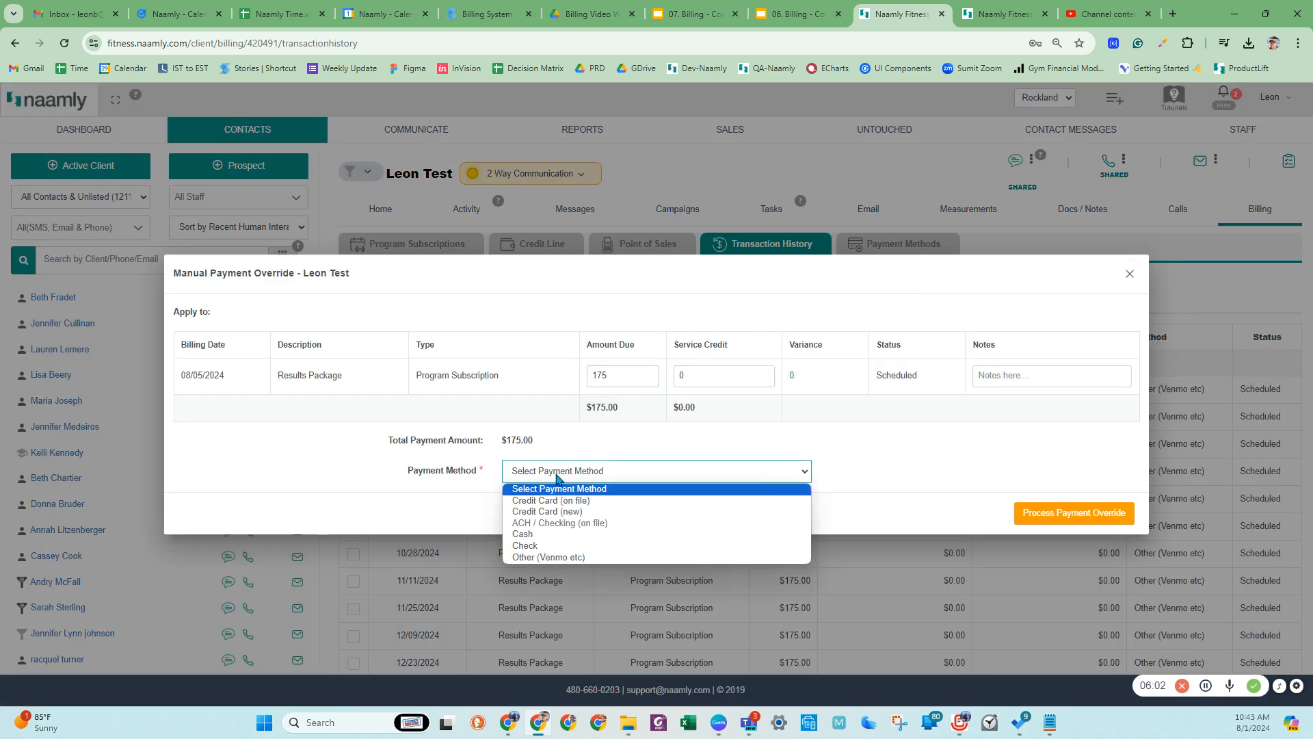
left_click(562, 511)
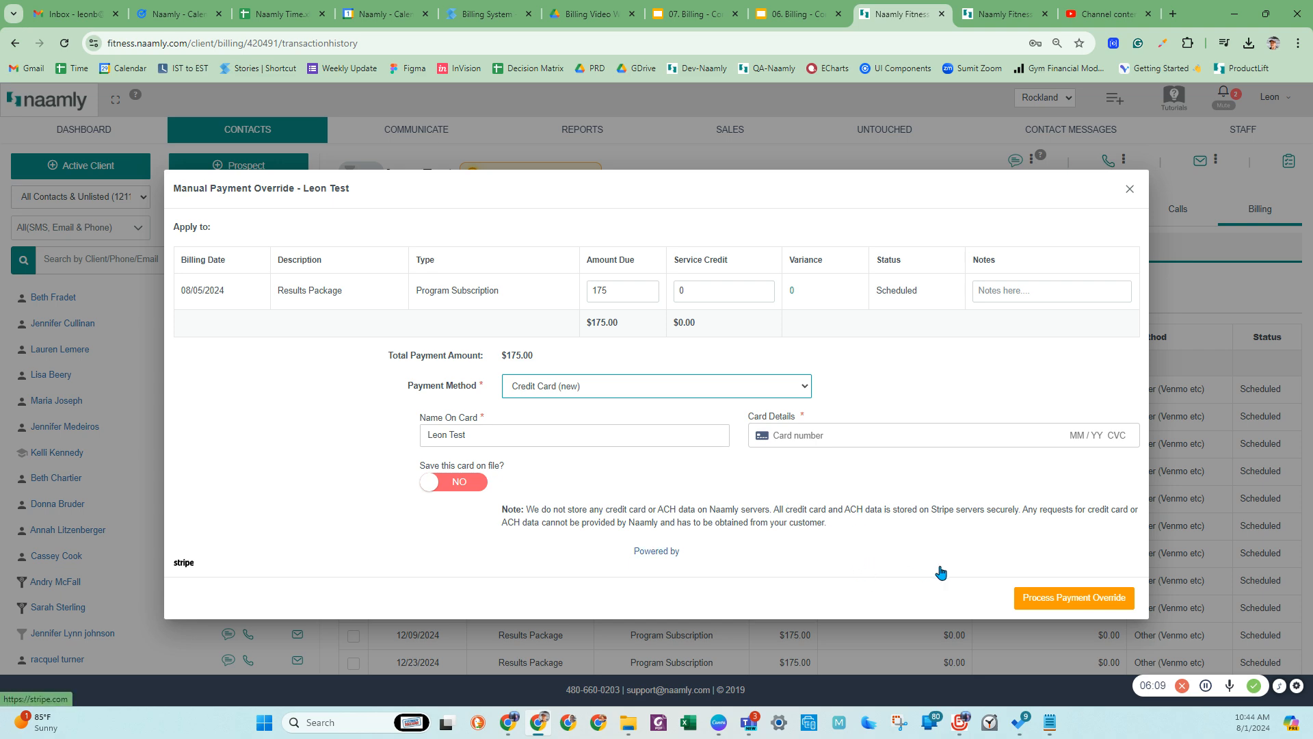
left_click(1129, 192)
Step: Examine the upcoming and processed payments in the client's transaction history, and return to the active program subscriptions
scroll(715, 447, "down", 1)
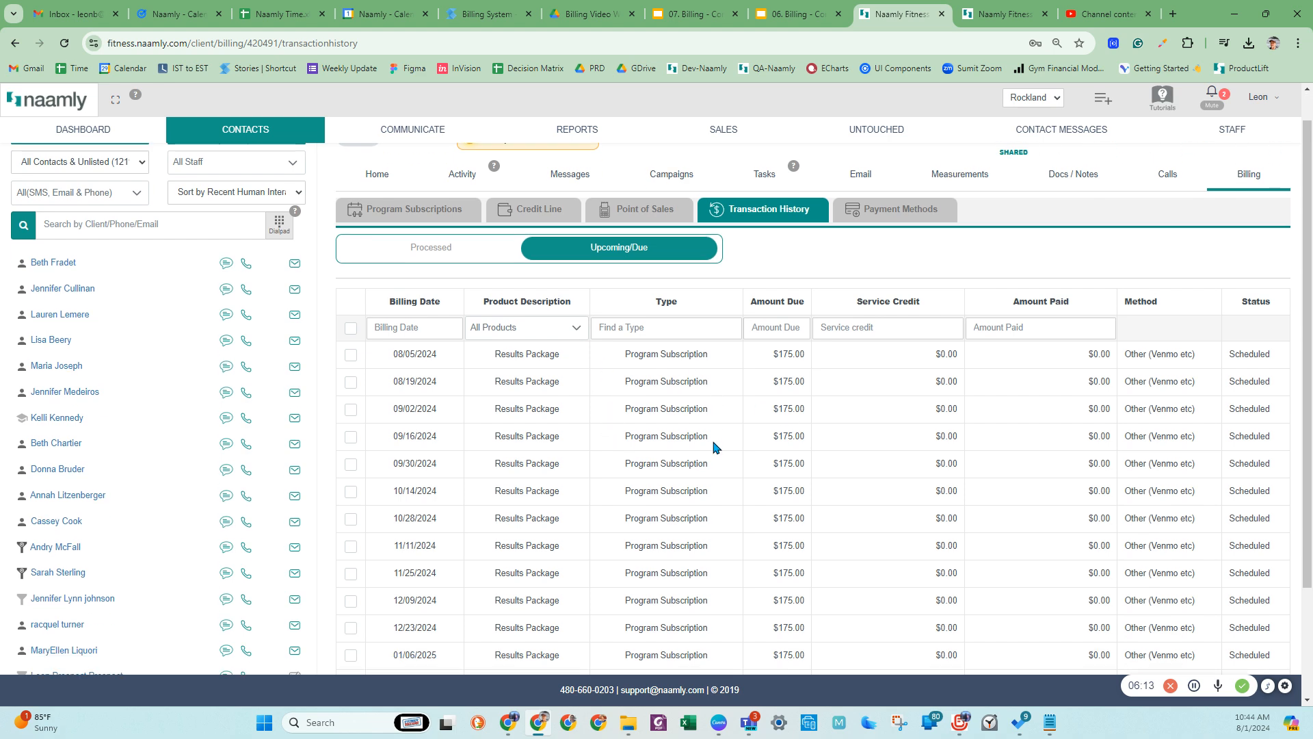
scroll(717, 448, "down", 2)
scroll(717, 448, "up", 3)
scroll(616, 472, "down", 1)
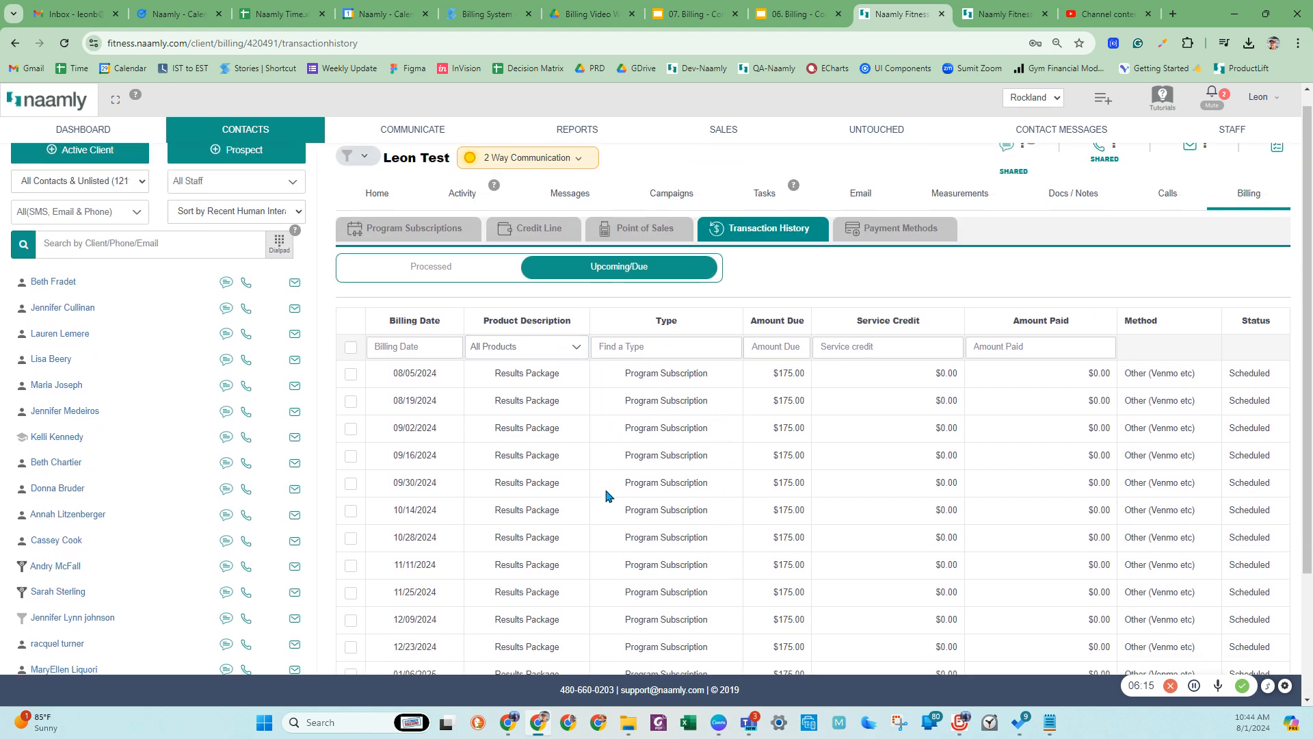
scroll(606, 495, "down", 3)
scroll(607, 500, "up", 4)
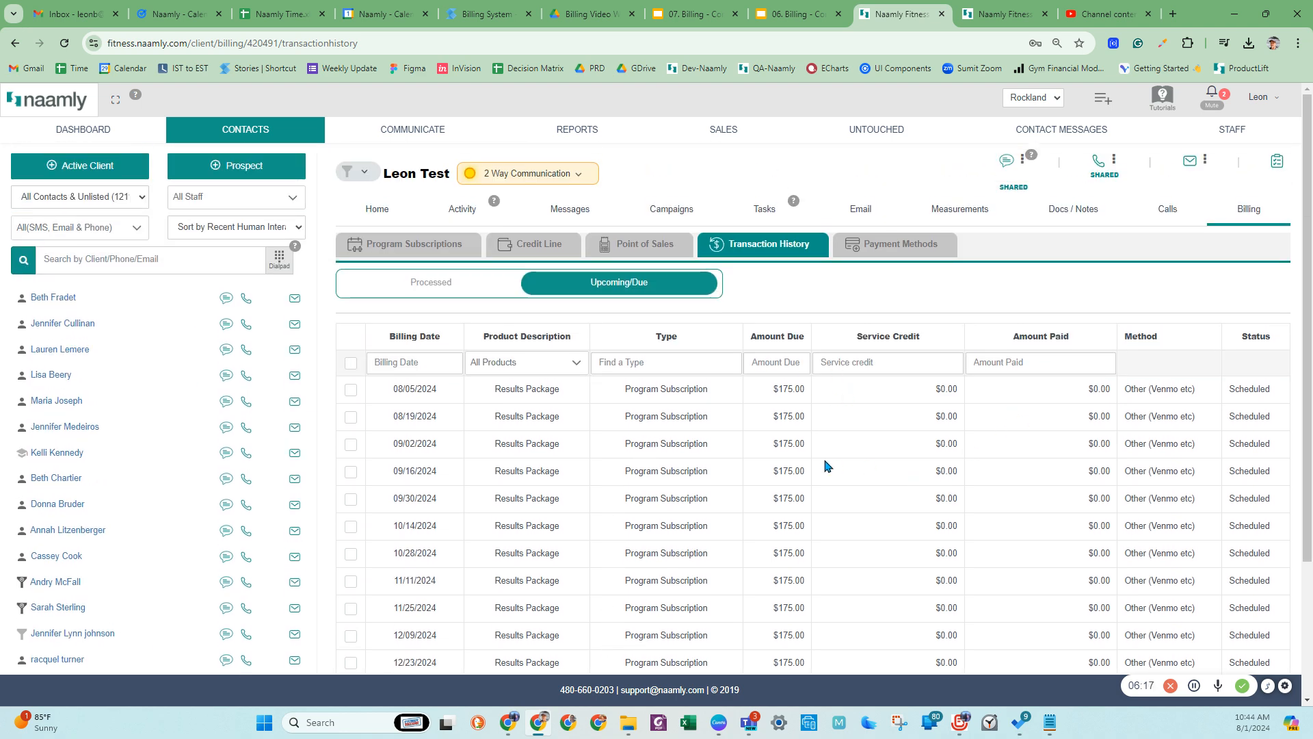
left_click(424, 287)
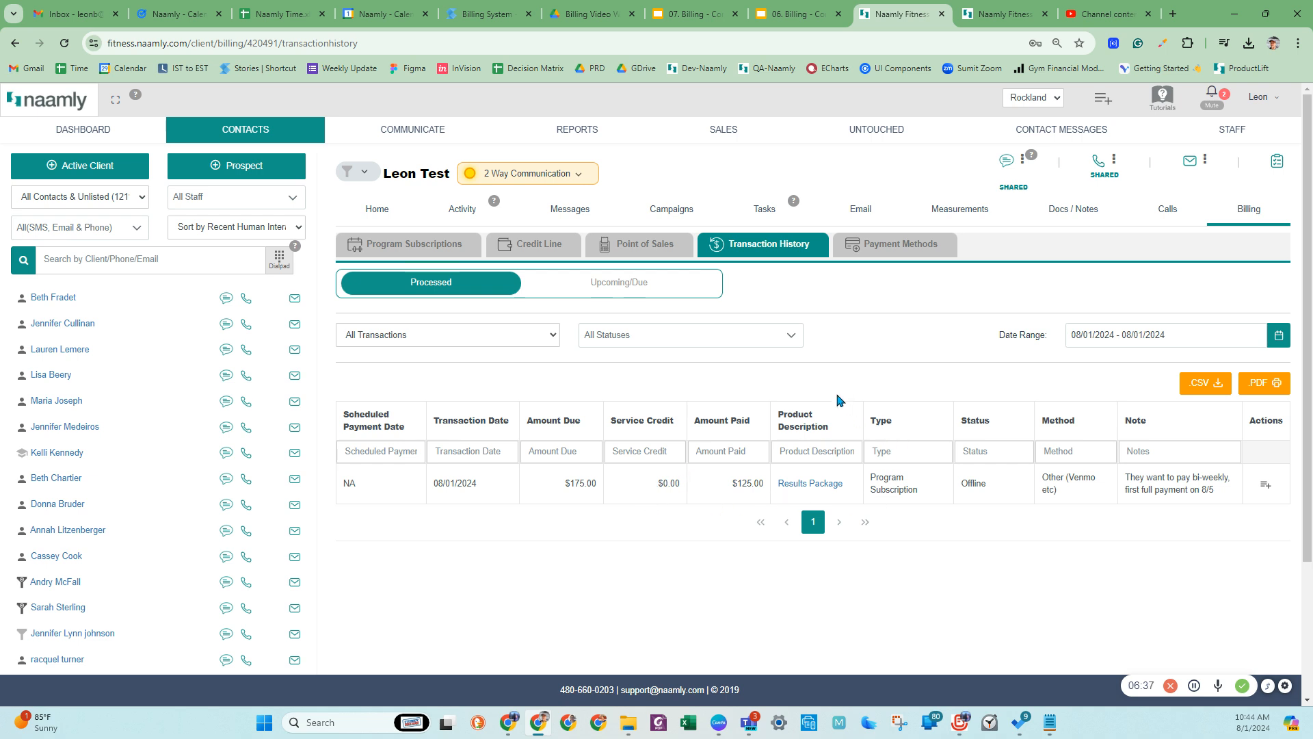
left_click(427, 255)
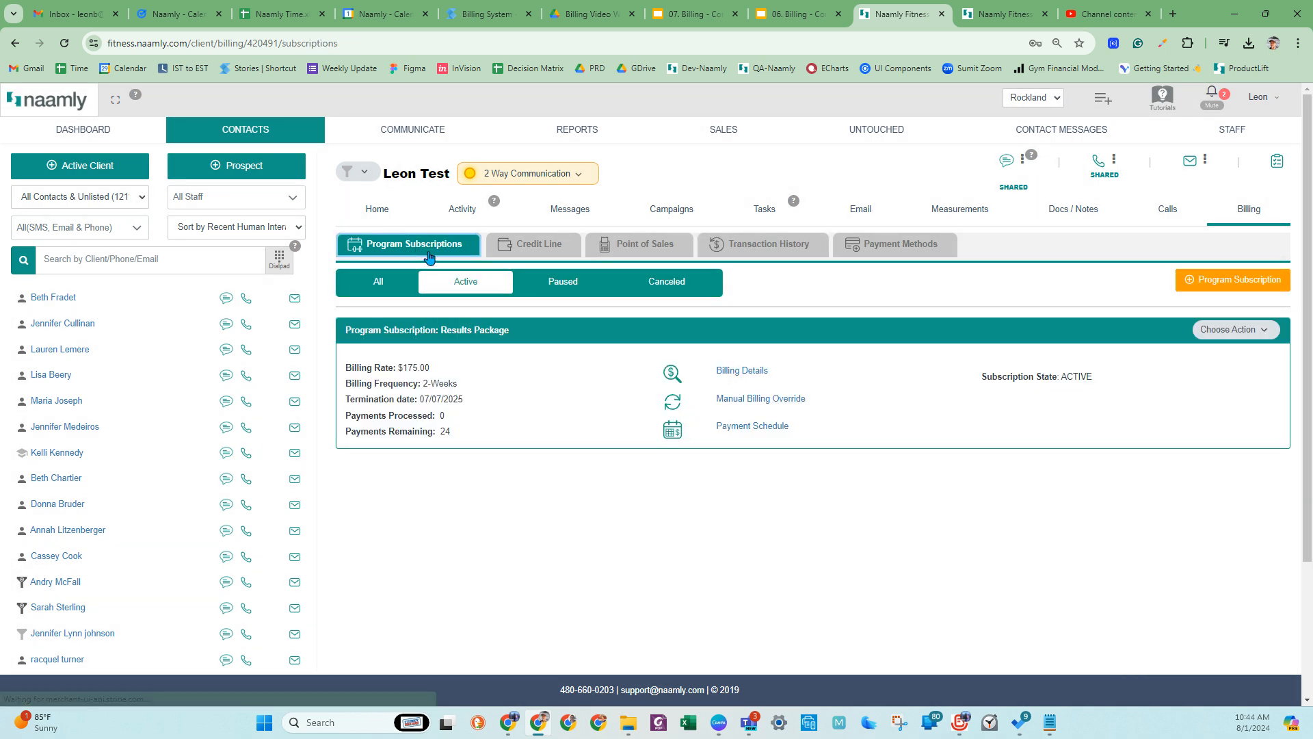